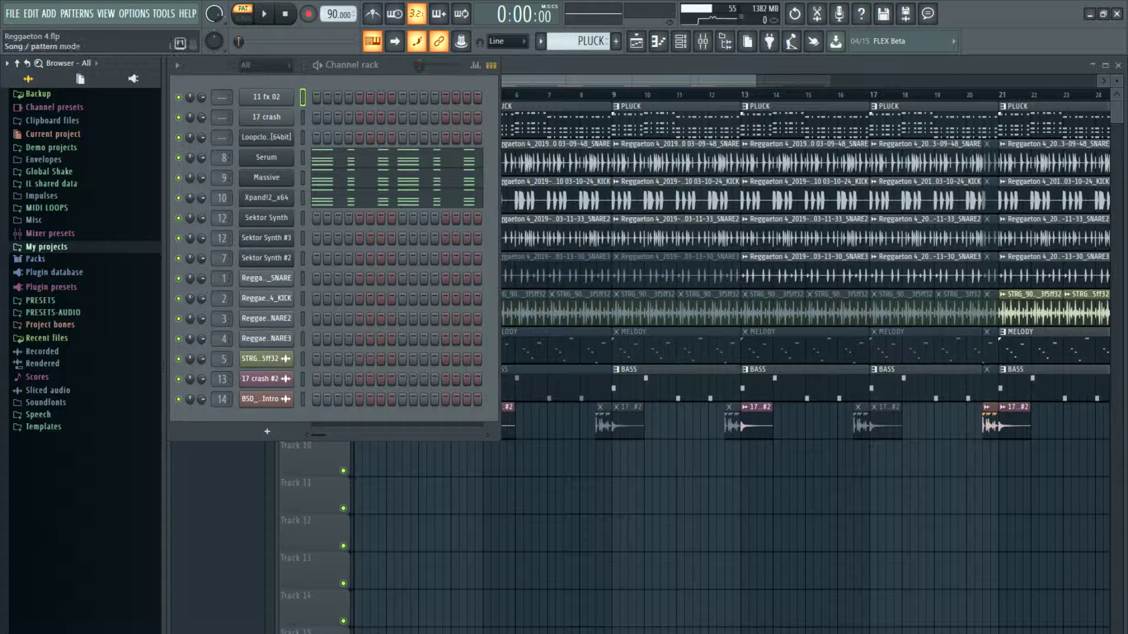
Play the PLUCK pattern, then view the settings of its Serum, Massive and Xpand!2 instruments and close their windows.
key(space)
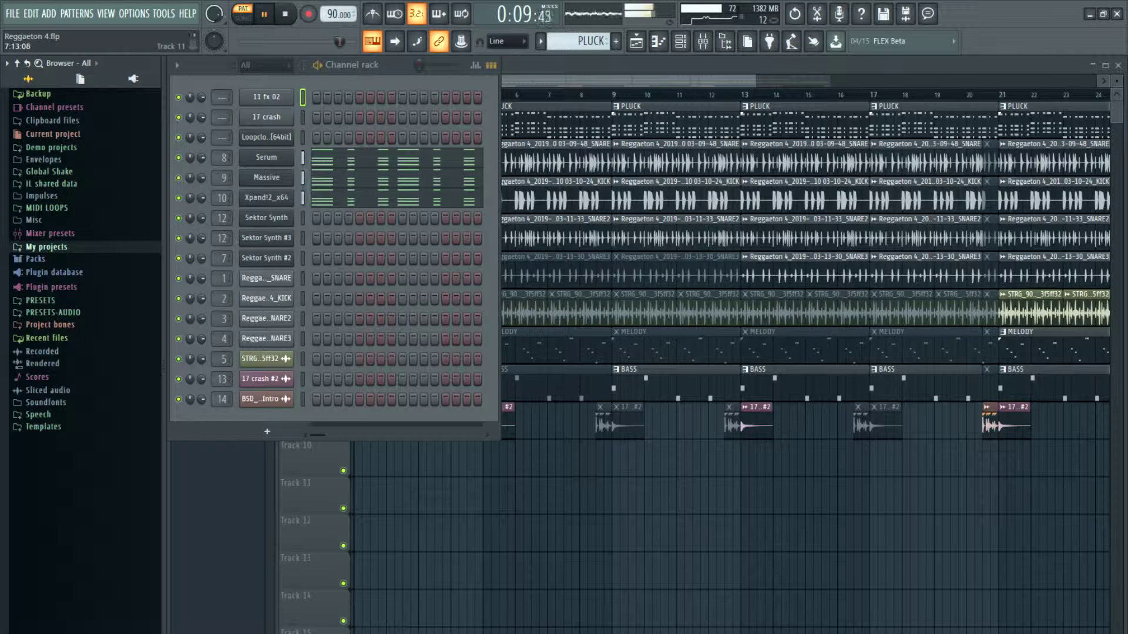
key(space)
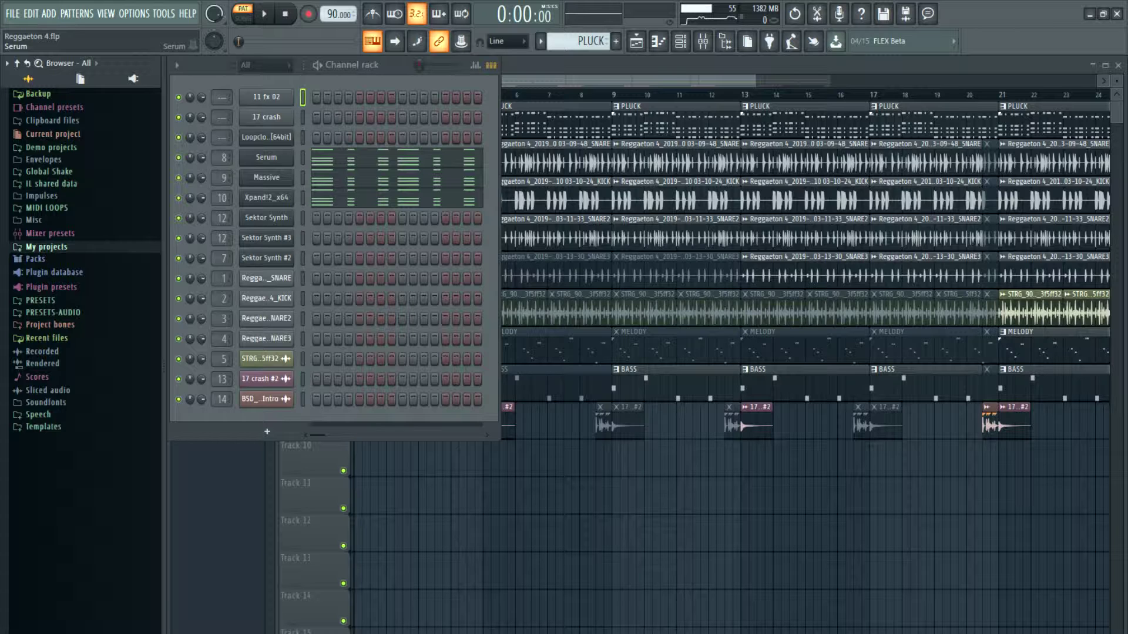
click(266, 157)
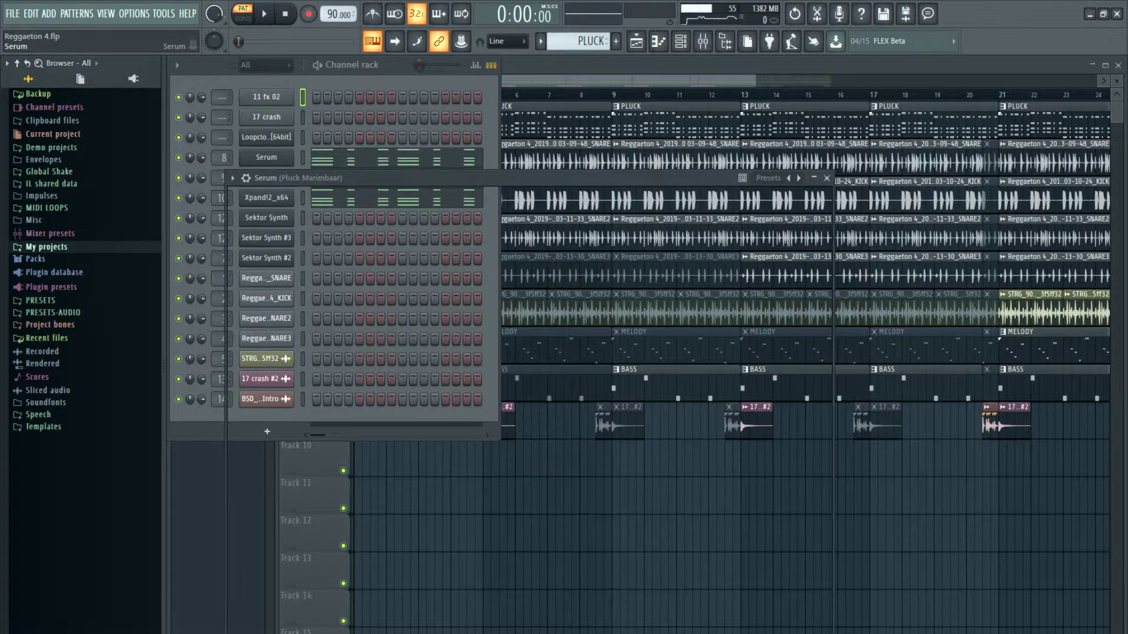
drag(293, 178, 558, 112)
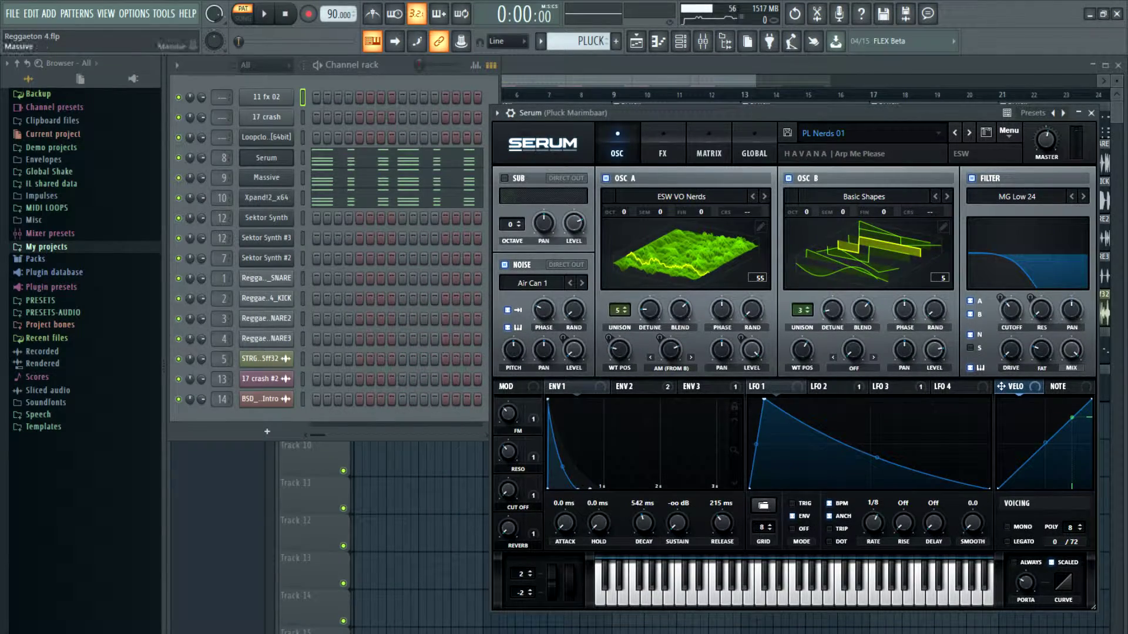
click(266, 178)
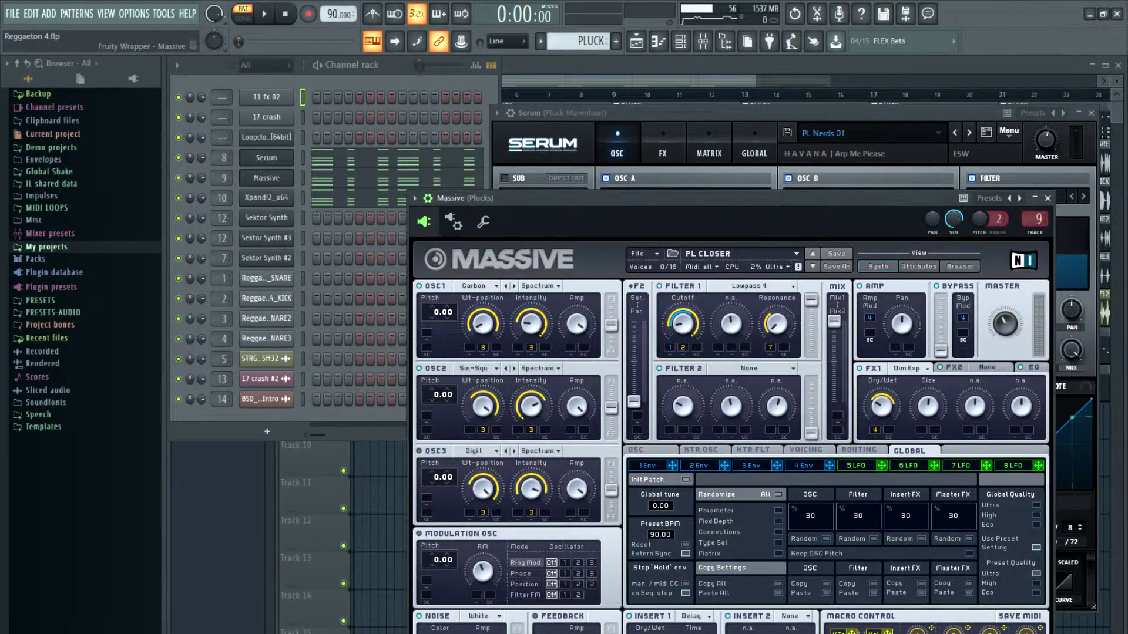
drag(470, 198, 565, 142)
click(266, 198)
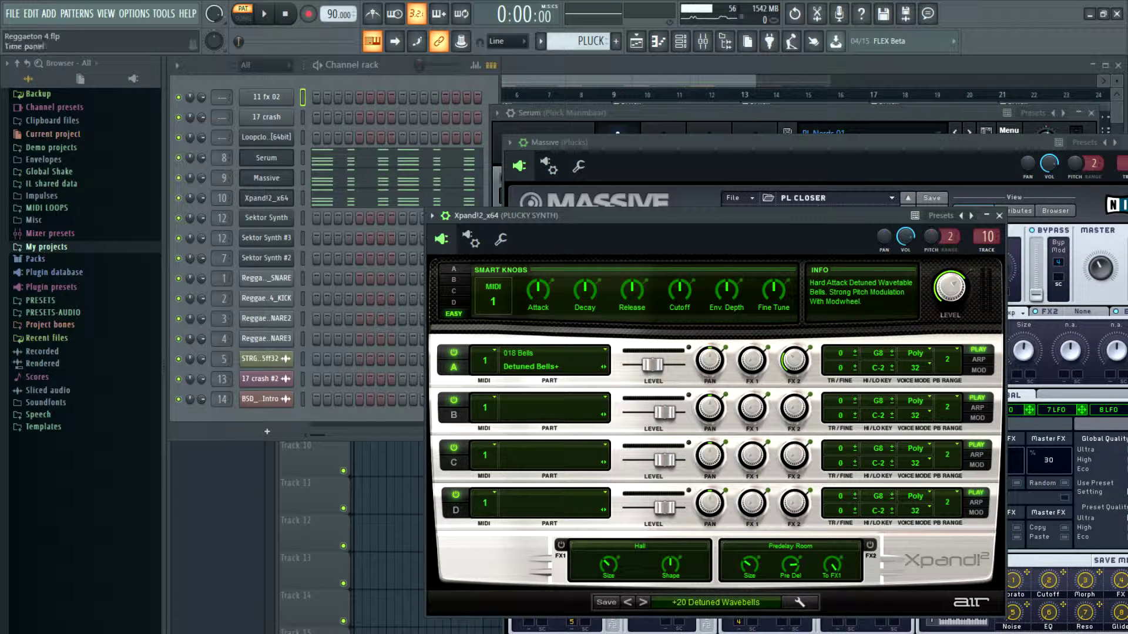
click(266, 198)
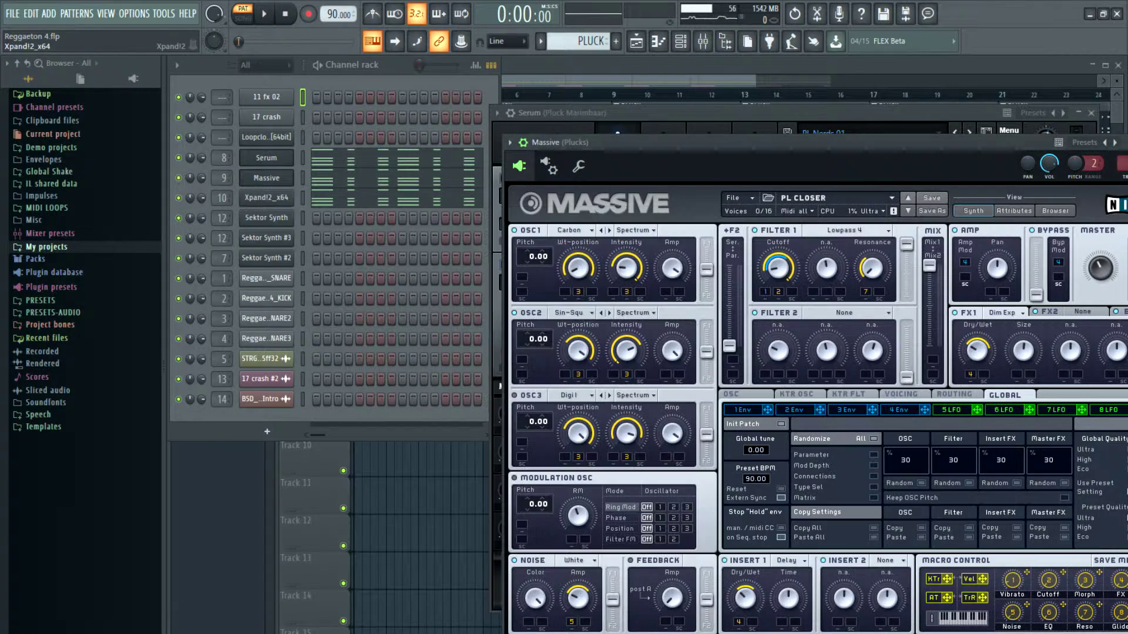
click(266, 177)
click(266, 157)
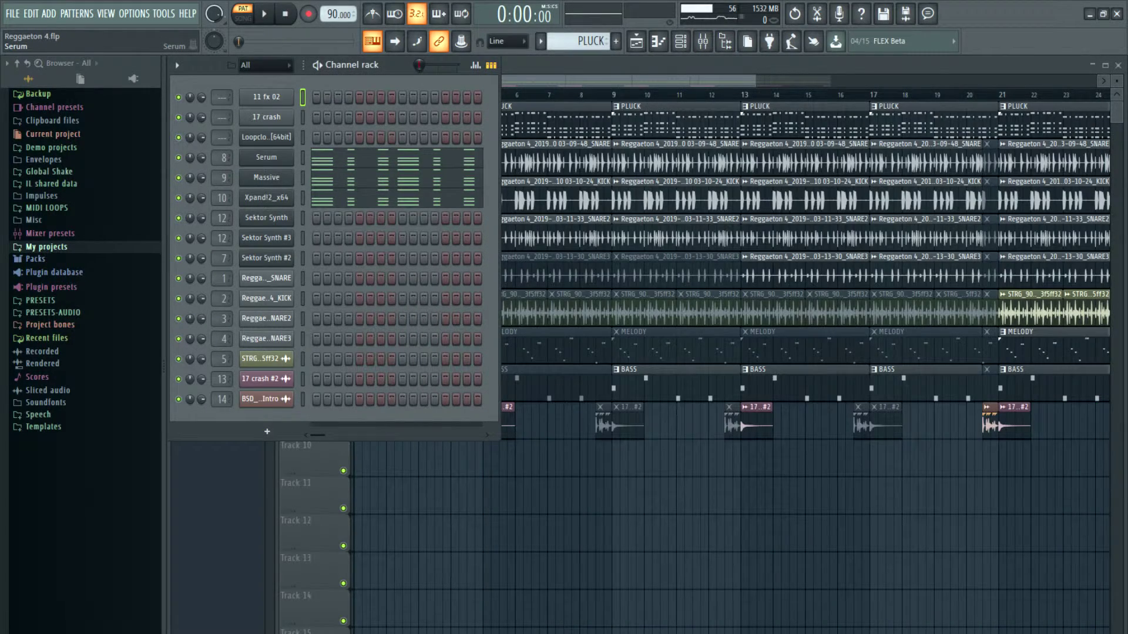
Show the mixer and play the PLUCK pattern to watch the pluck tracks' levels.
click(702, 41)
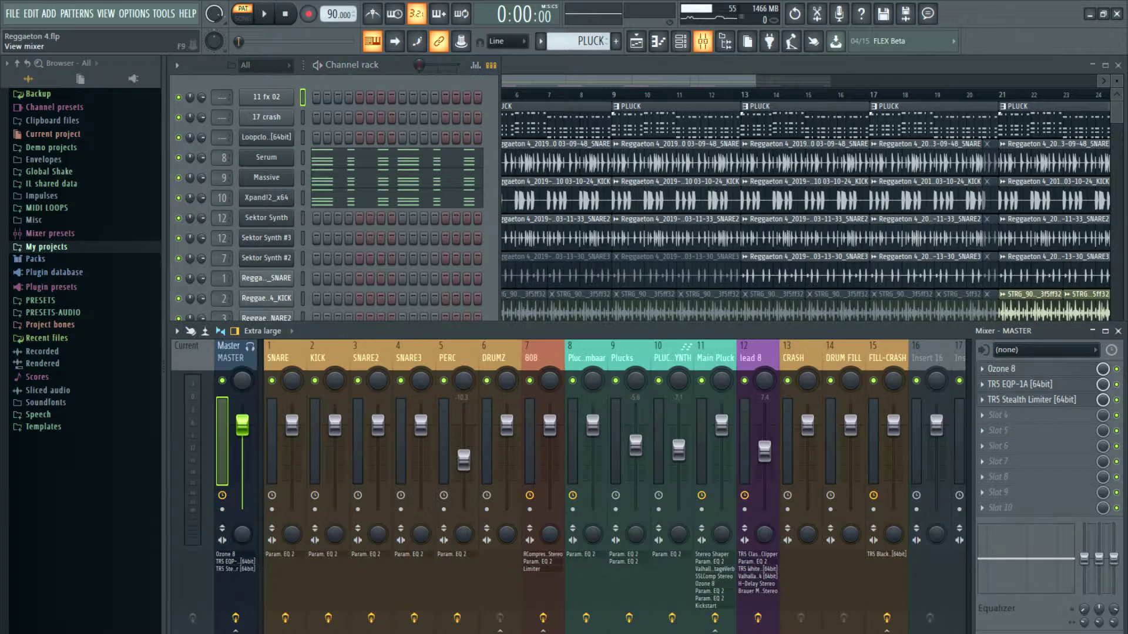
key(space)
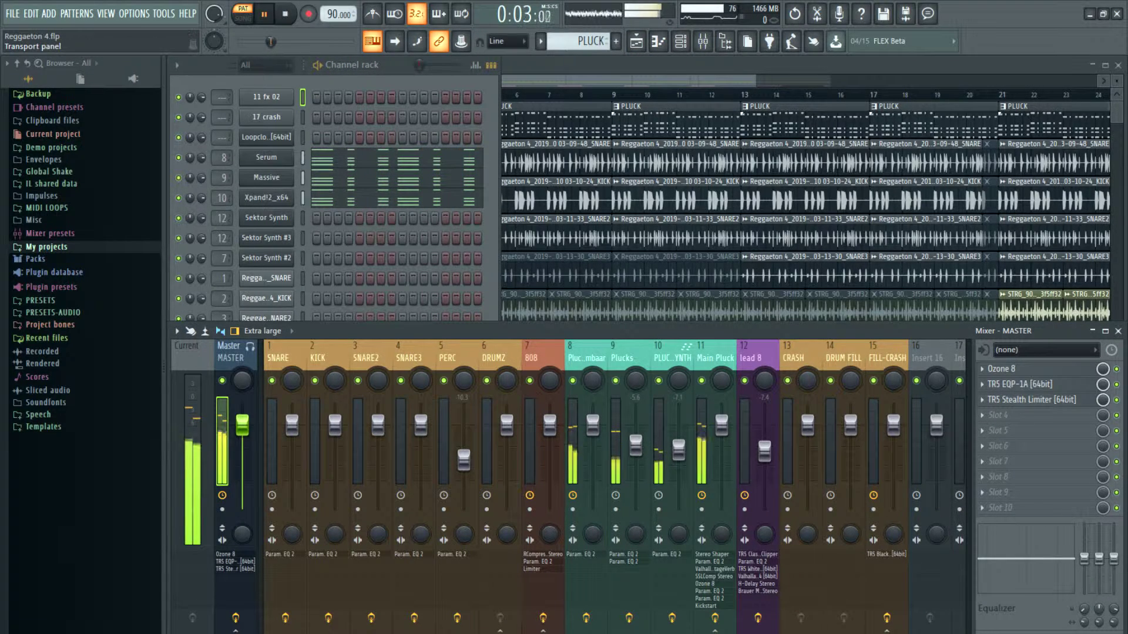
key(space)
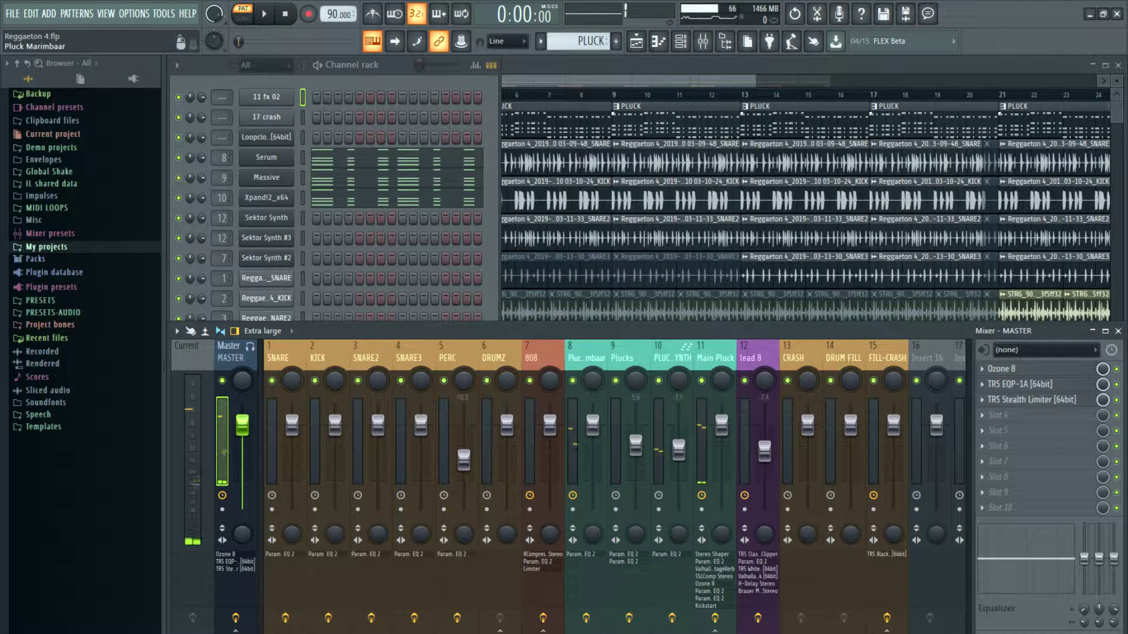
Select the Main Pluck mixer track and view its Fruity Stereo Shaper, first Fruity parametric EQ 2, ValhallaVintageVerb and SSLComp Stereo settings.
click(715, 358)
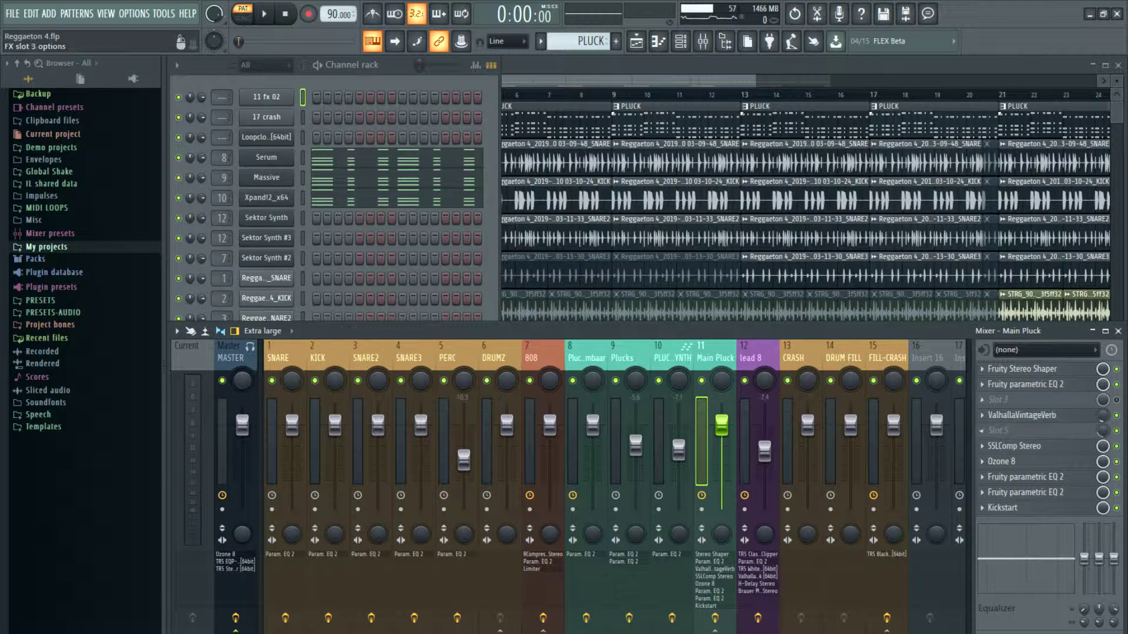
click(1029, 369)
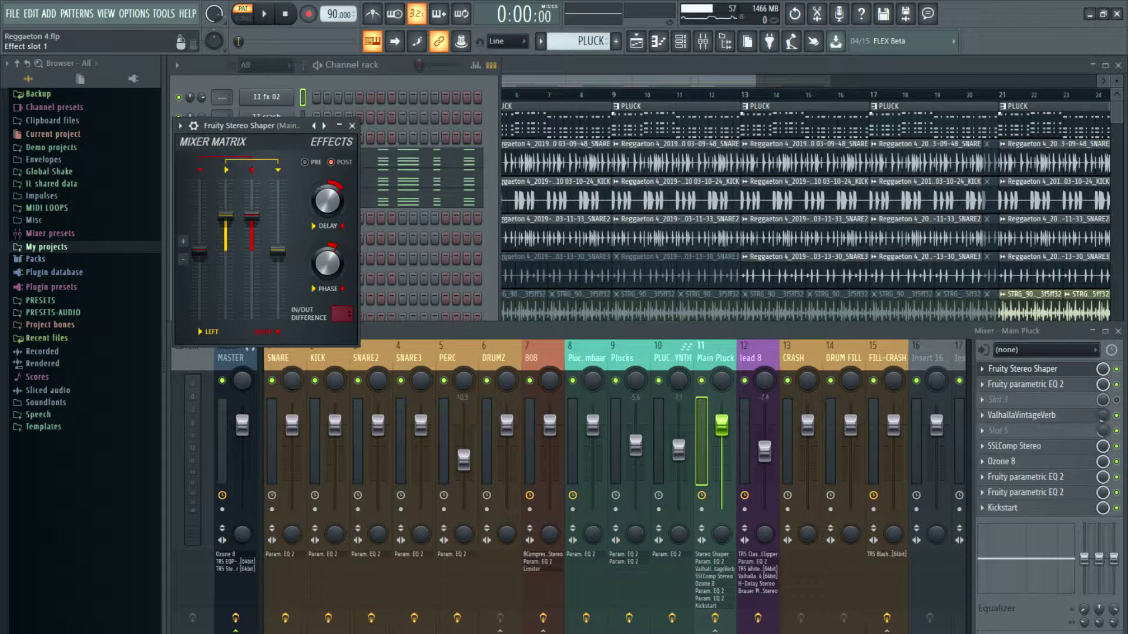
click(1028, 369)
click(1028, 384)
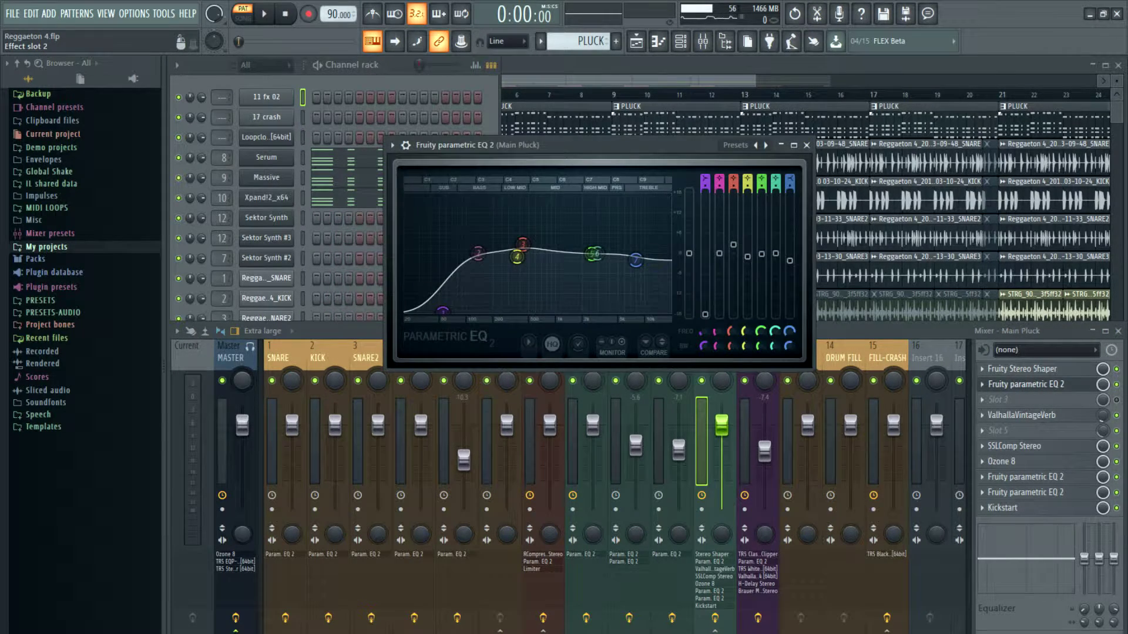
click(1028, 384)
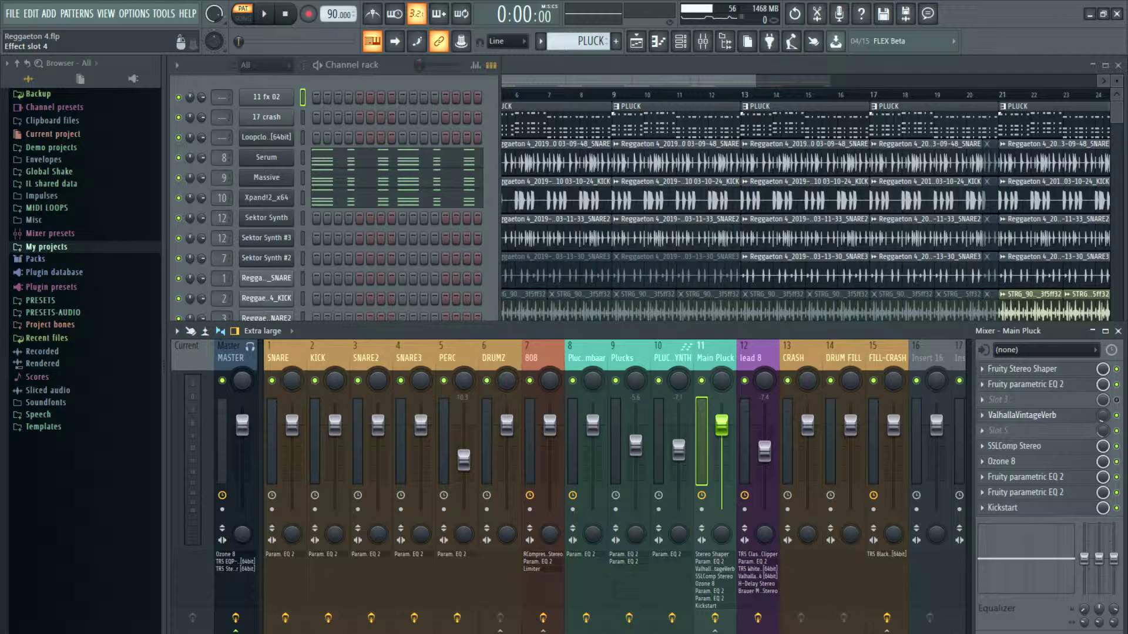
click(1028, 415)
click(1028, 414)
click(1029, 446)
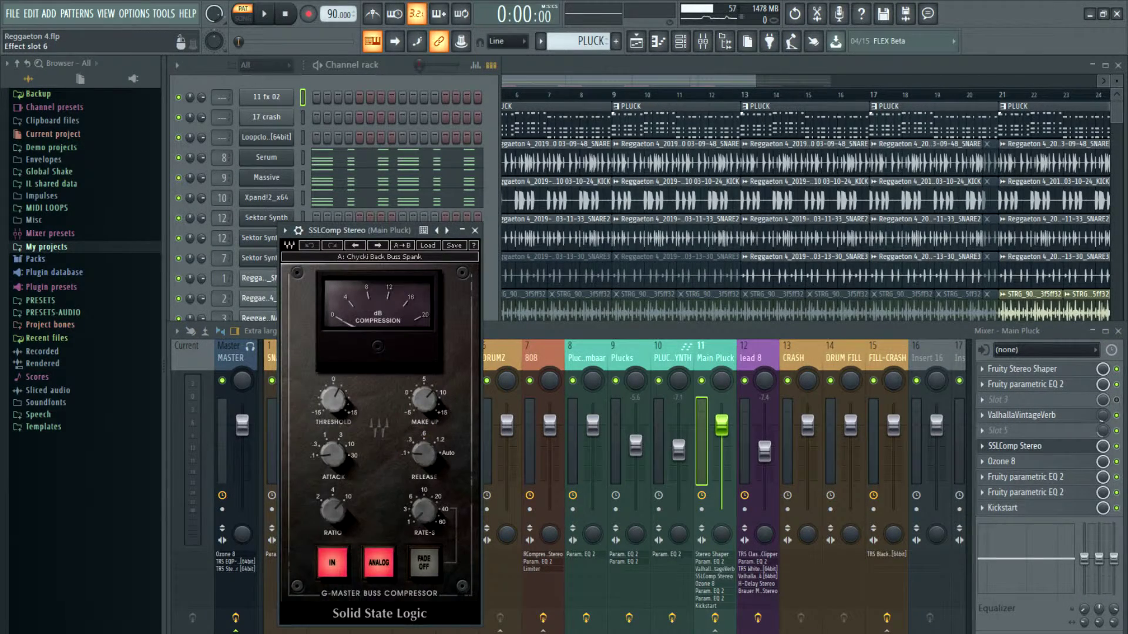
click(1028, 446)
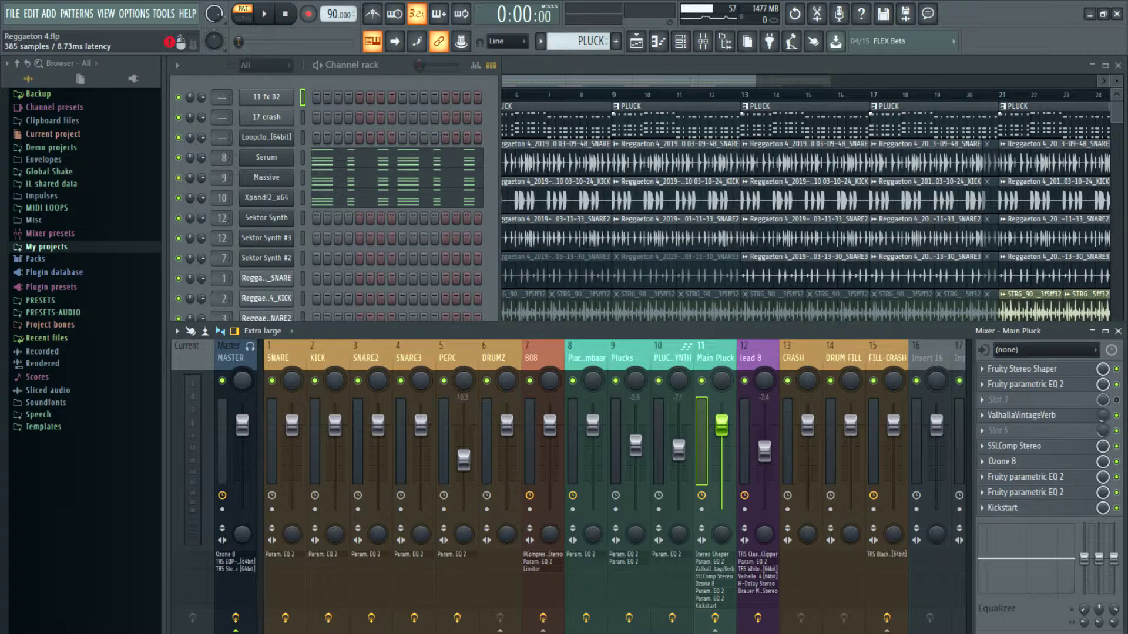
View the Ozone 8 settings and the last two Fruity parametric EQ 2 effects on the Main Pluck track.
click(1028, 461)
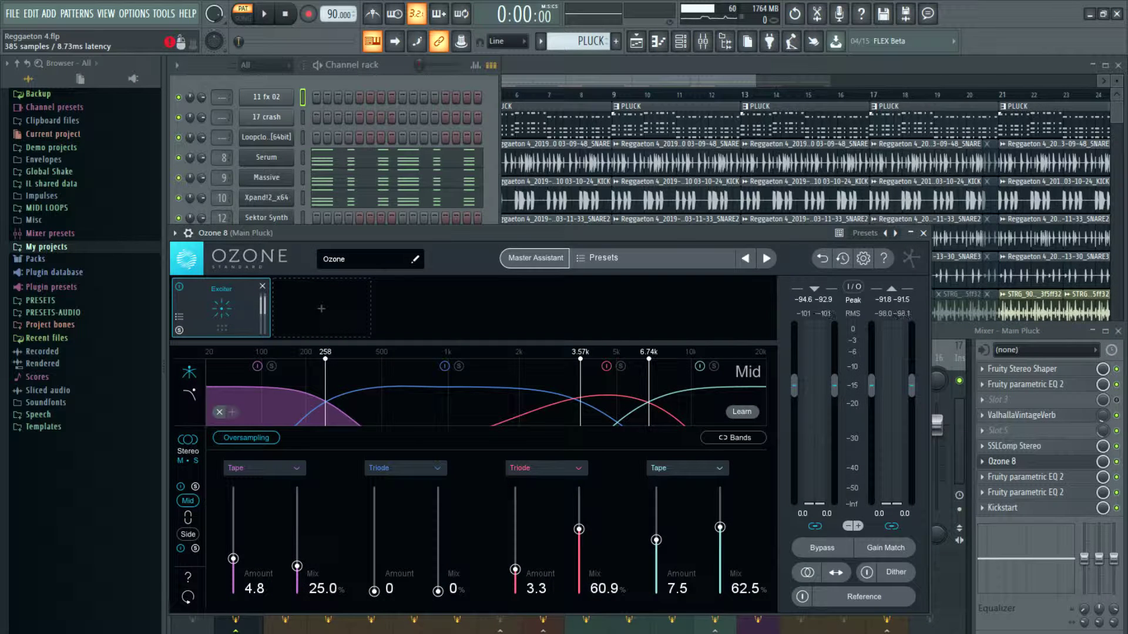
click(1028, 461)
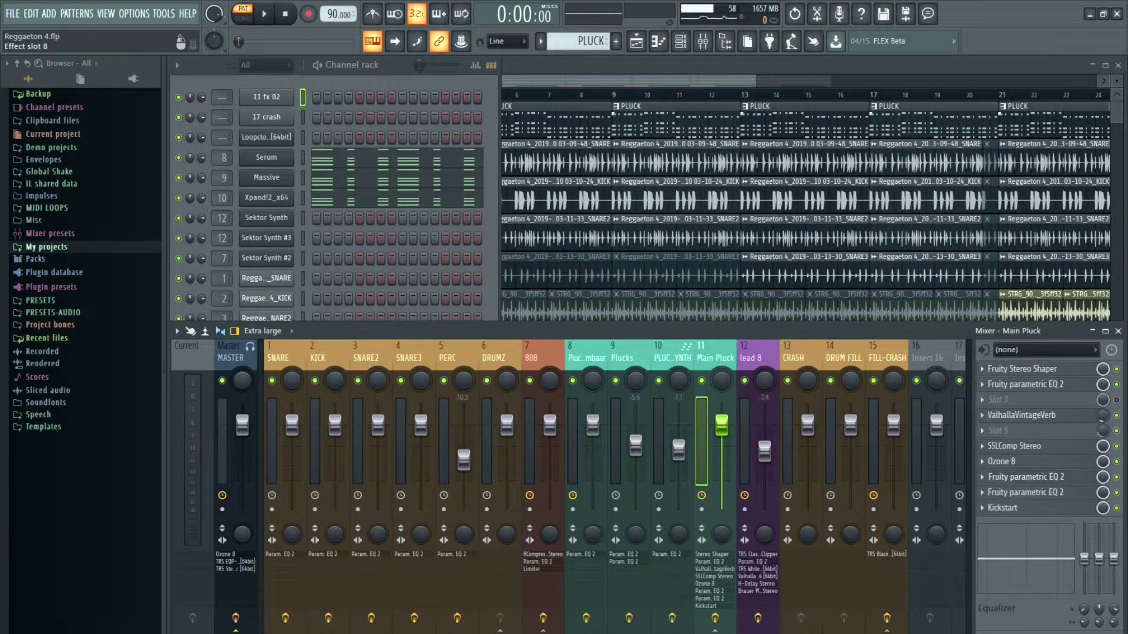
click(1028, 477)
click(1028, 477)
click(1028, 492)
click(1028, 492)
View the Kickstart effect on the Main Pluck track, then close its window and the mixer.
click(1028, 508)
click(1029, 507)
click(1028, 507)
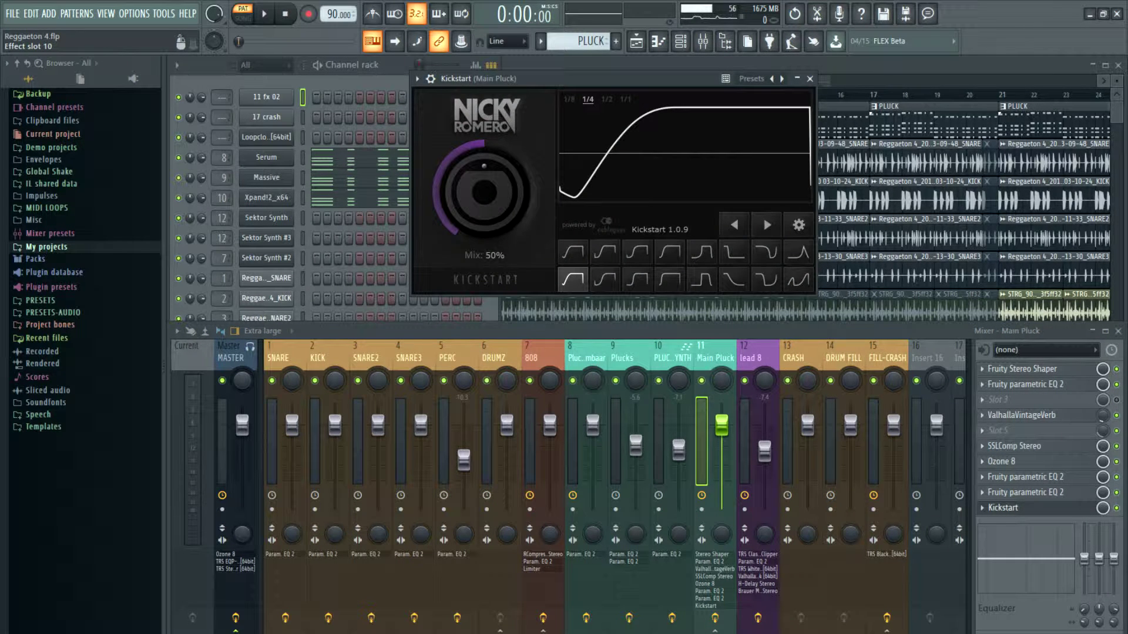
click(1029, 508)
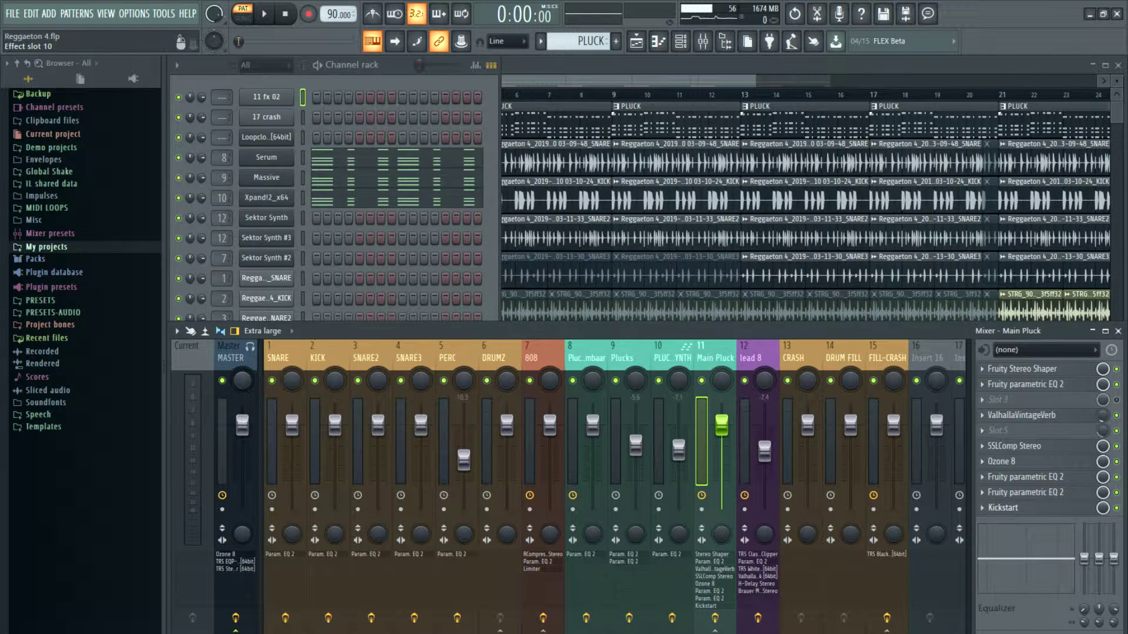
click(1028, 507)
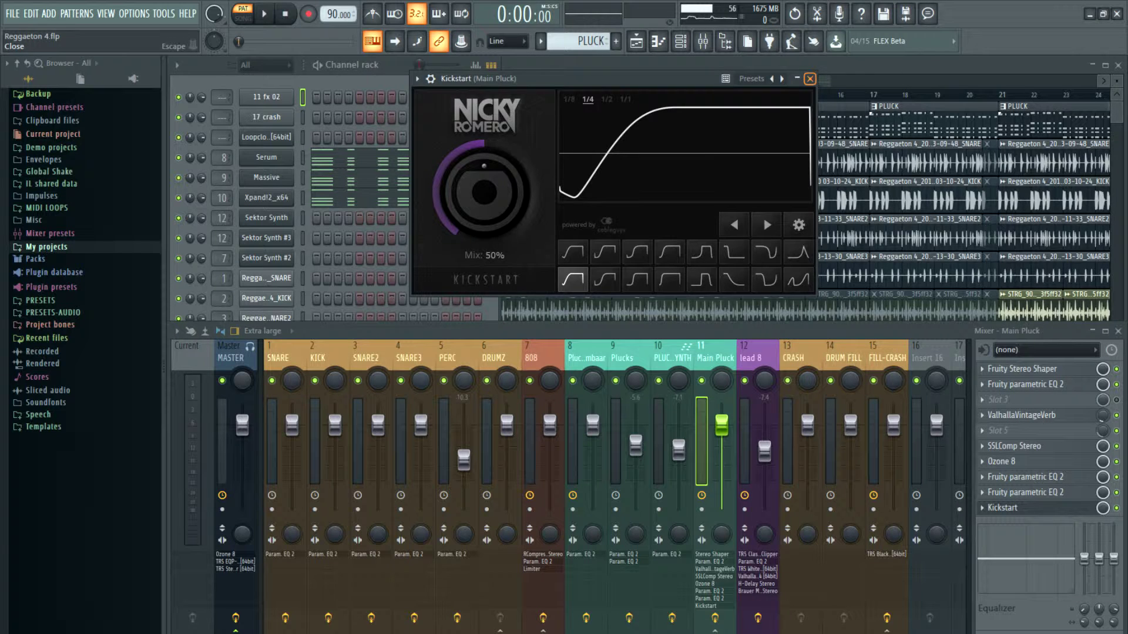
click(810, 79)
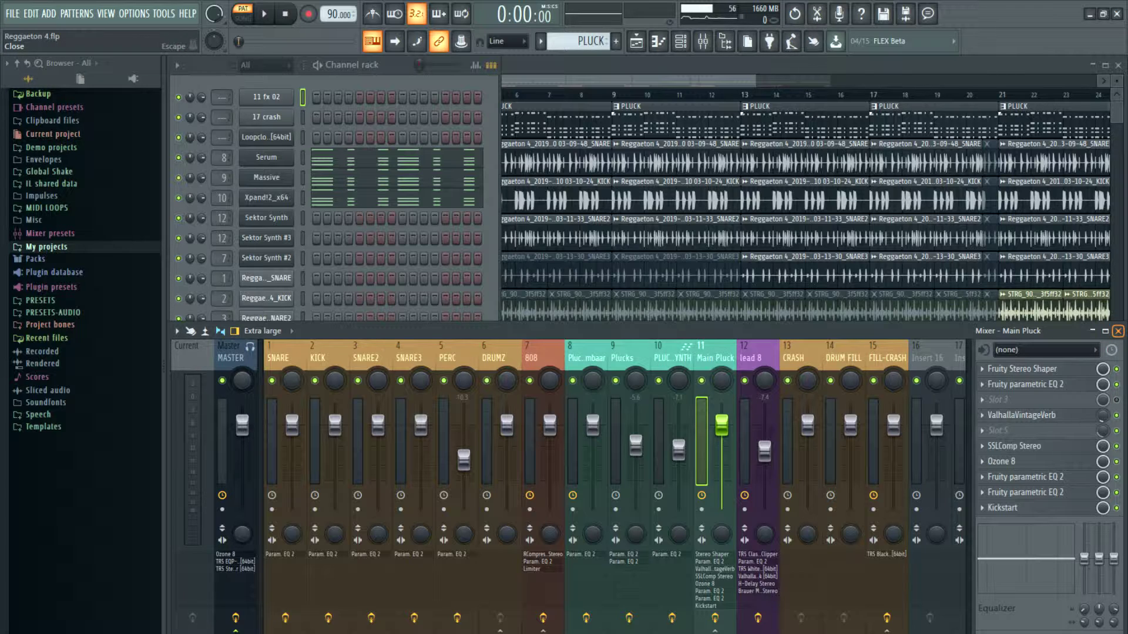
click(1118, 331)
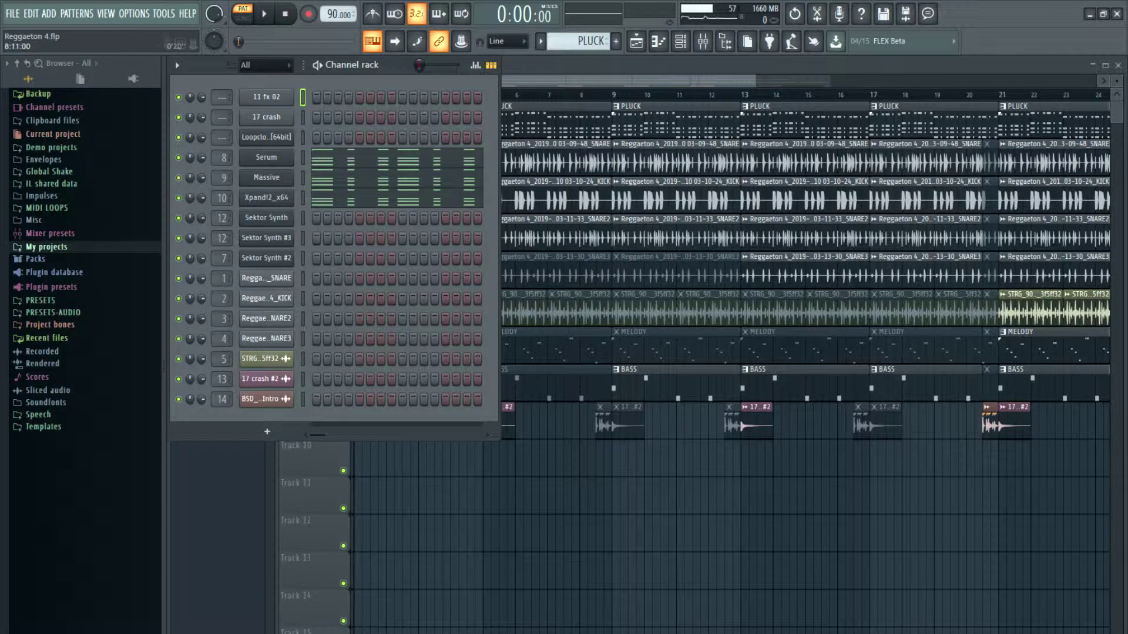
Switch to the MELODY pattern, play it and stop playback.
scroll(579, 41, down, 1)
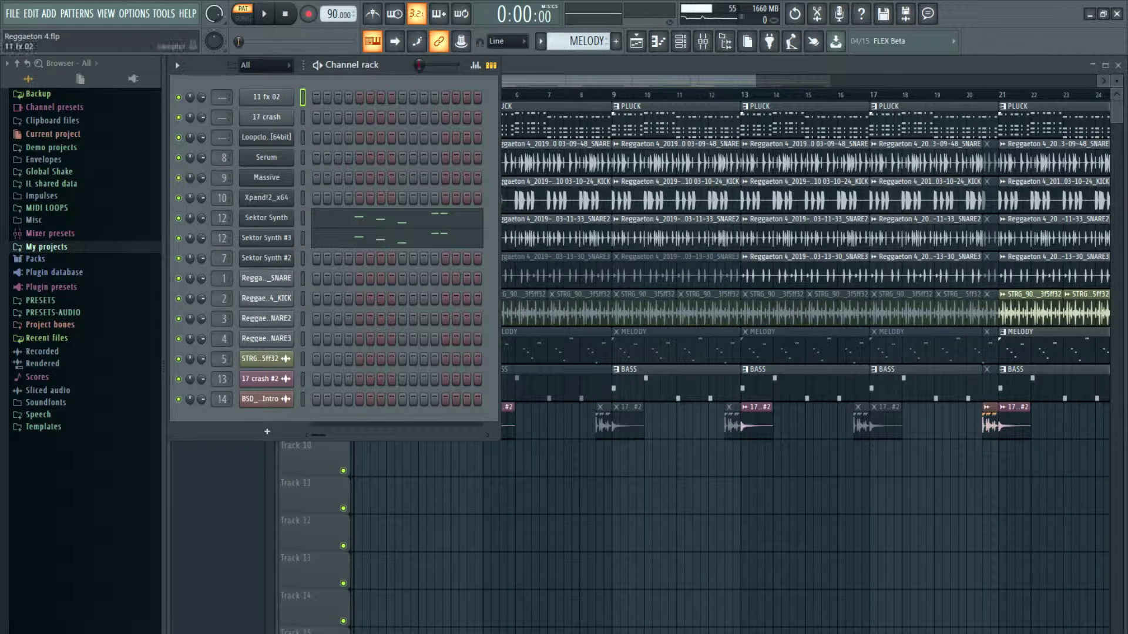
click(264, 13)
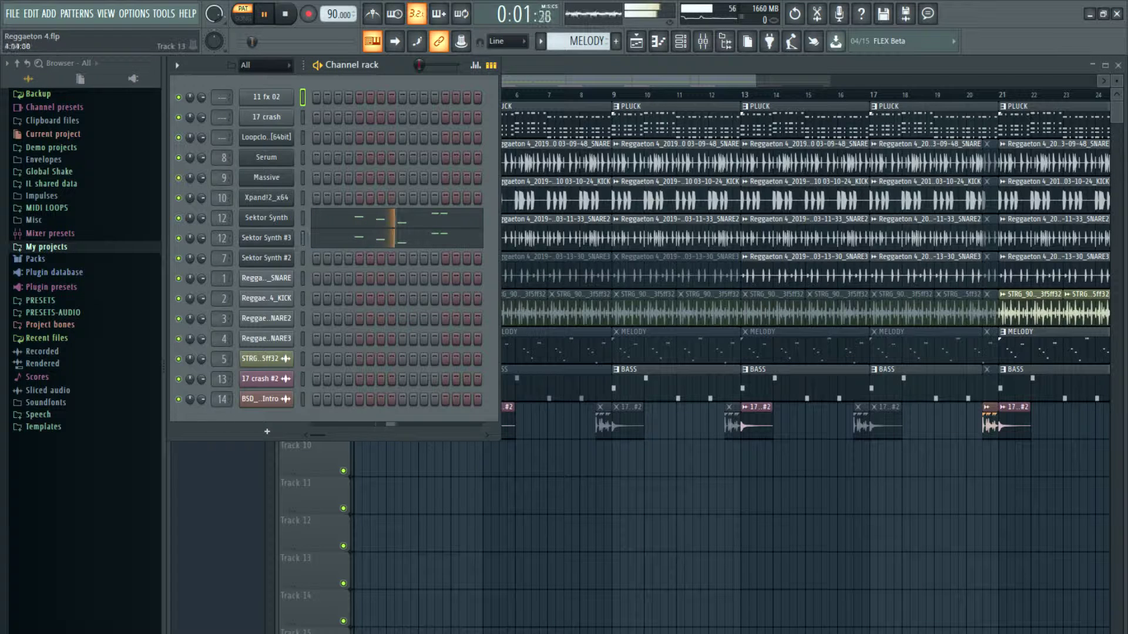
drag(257, 41, 279, 41)
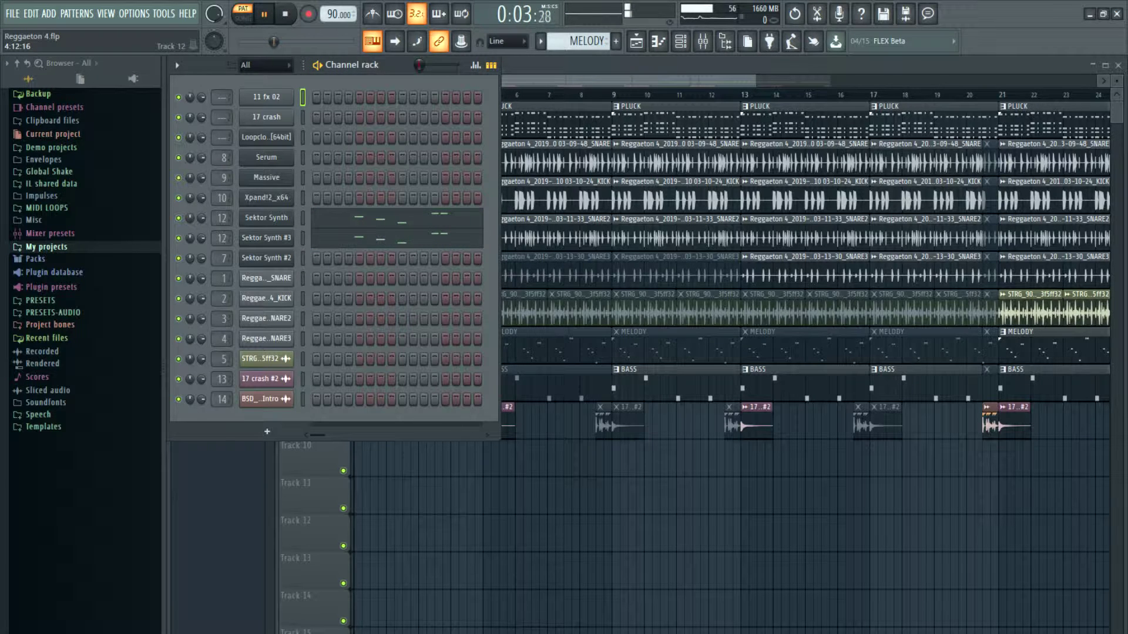
drag(279, 41, 343, 41)
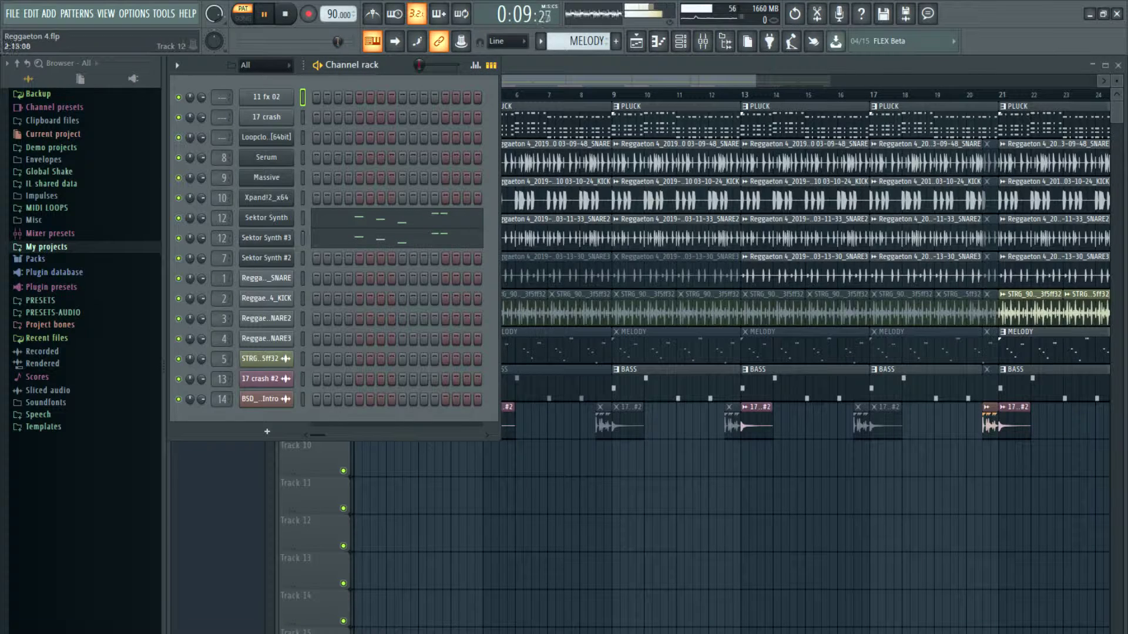
key(space)
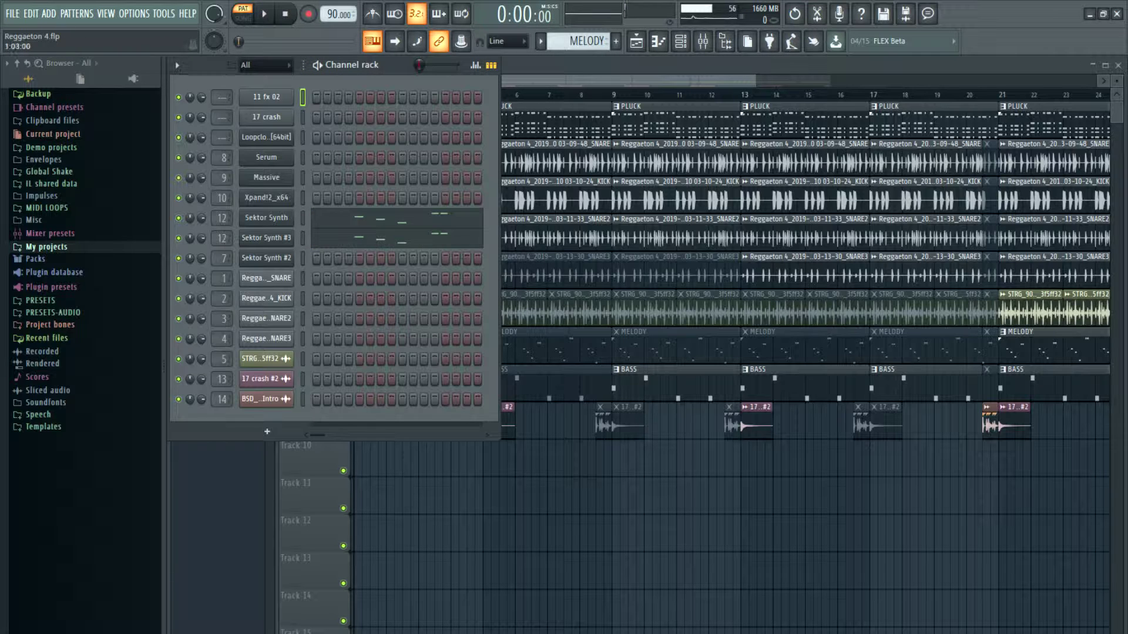
View the Sektor Synth and Sektor Synth #3 instruments used in the MELODY pattern, leaving Sektor Synth open.
click(266, 218)
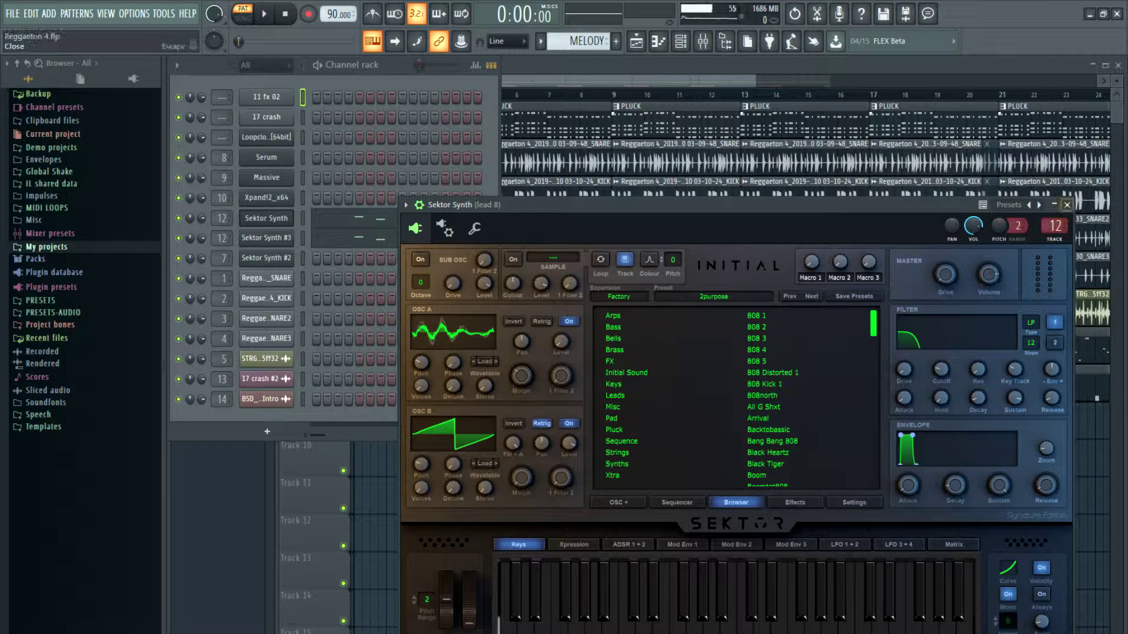
click(1067, 204)
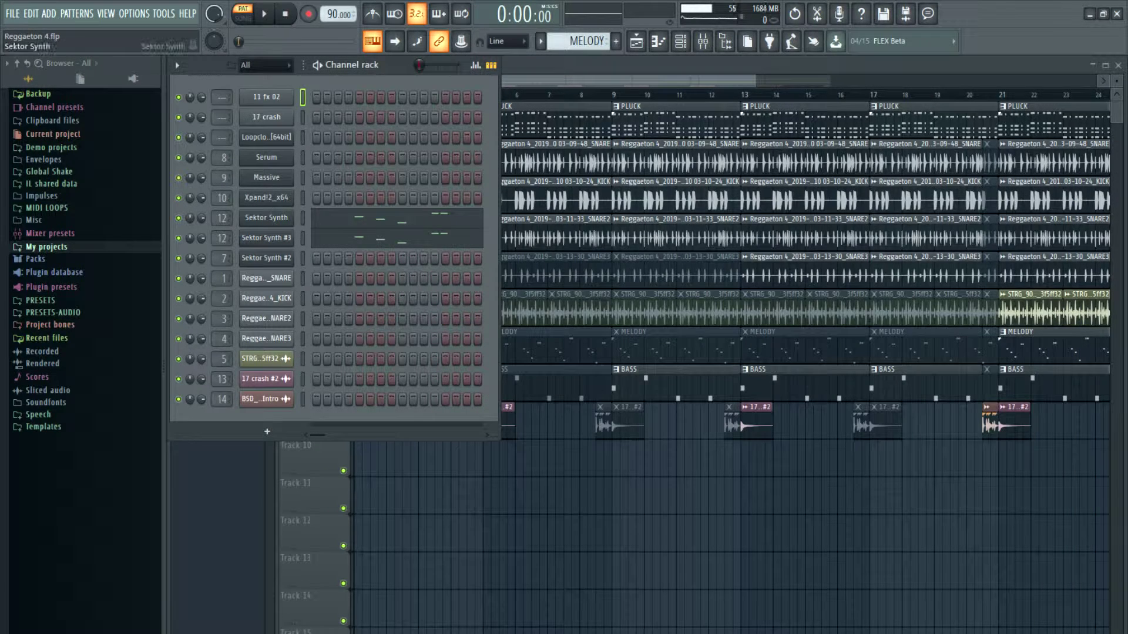
click(266, 238)
click(266, 238)
click(266, 218)
Mute Sektor Synth #3 and play the MELODY pattern to hear Sektor Synth alone.
click(179, 218)
click(178, 238)
key(space)
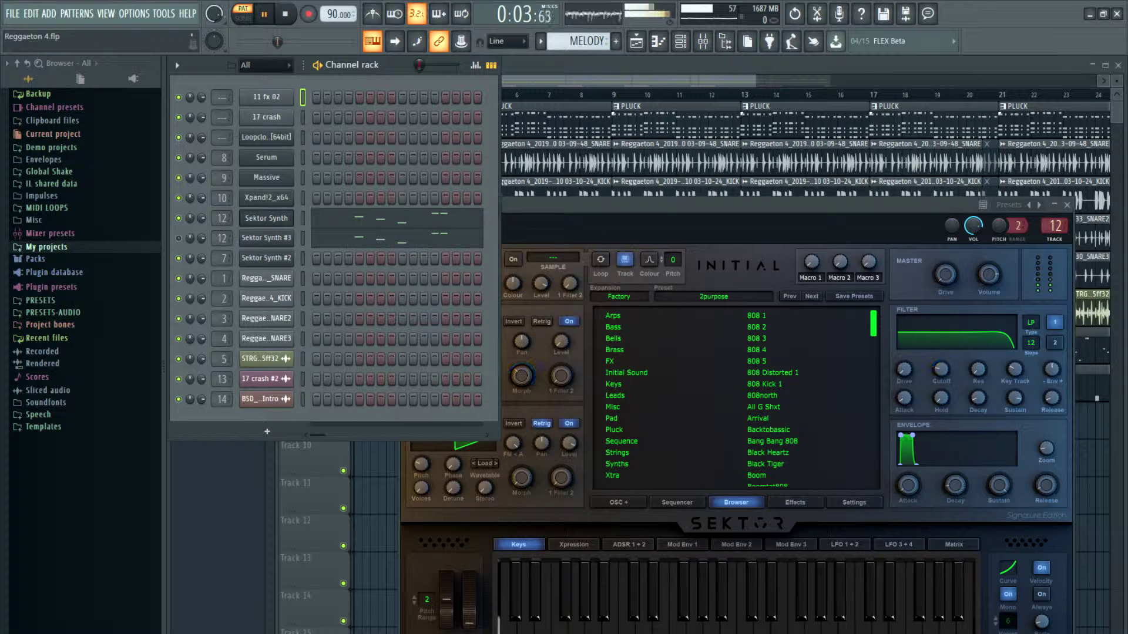
key(space)
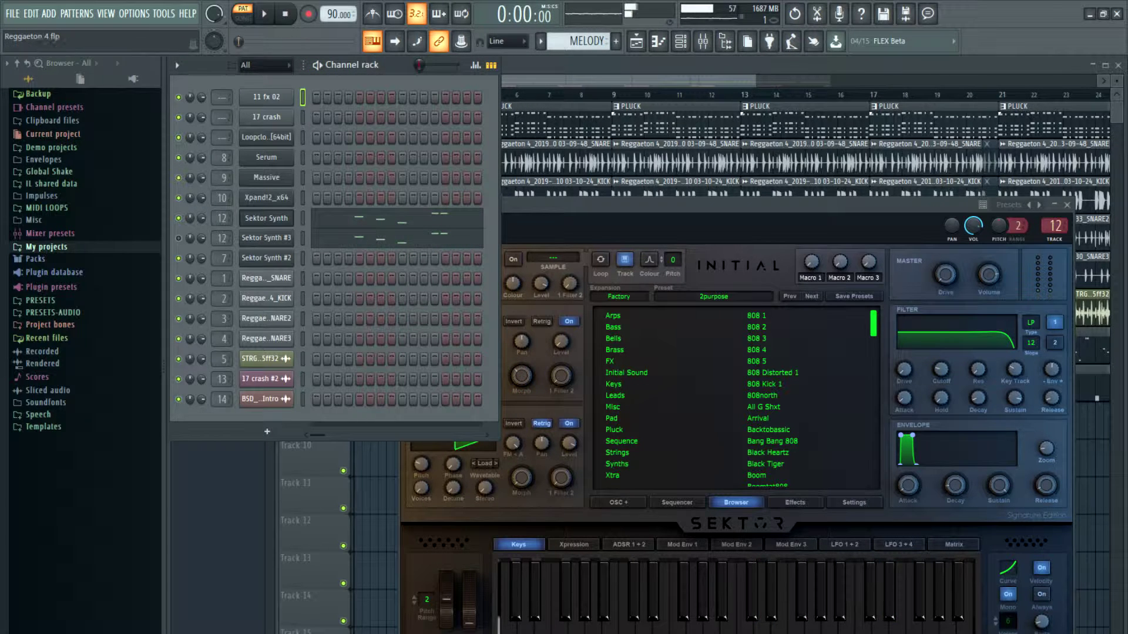
Mute Sektor Synth with Sektor Synth #3 unmuted, play the MELODY pattern to hear Sektor Synth #3 alone, and stop playback.
click(178, 219)
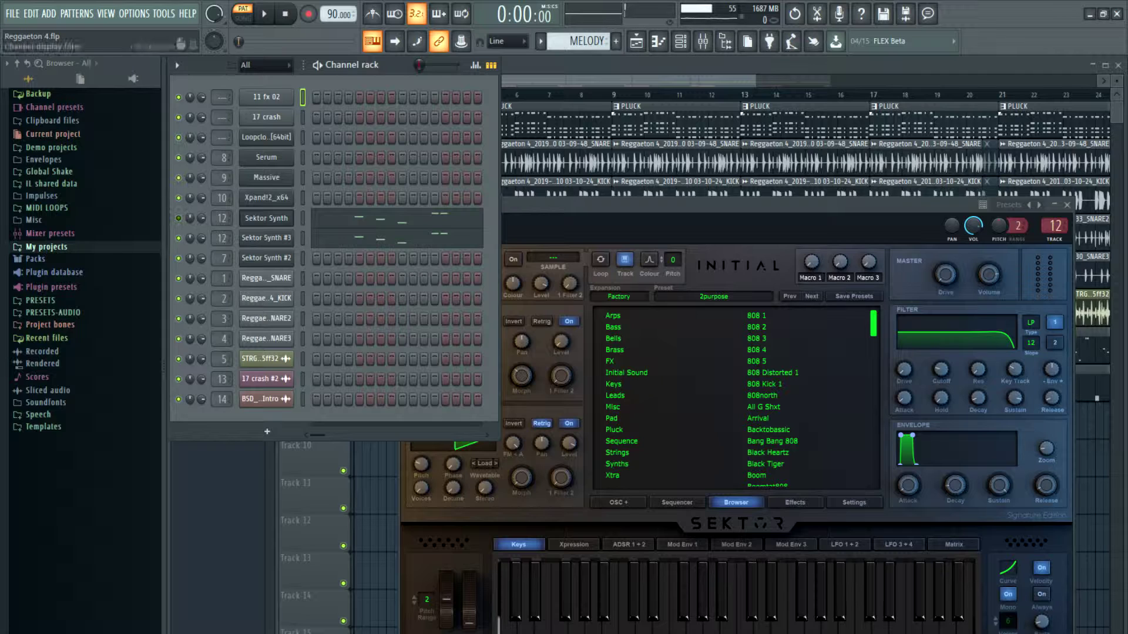
click(264, 14)
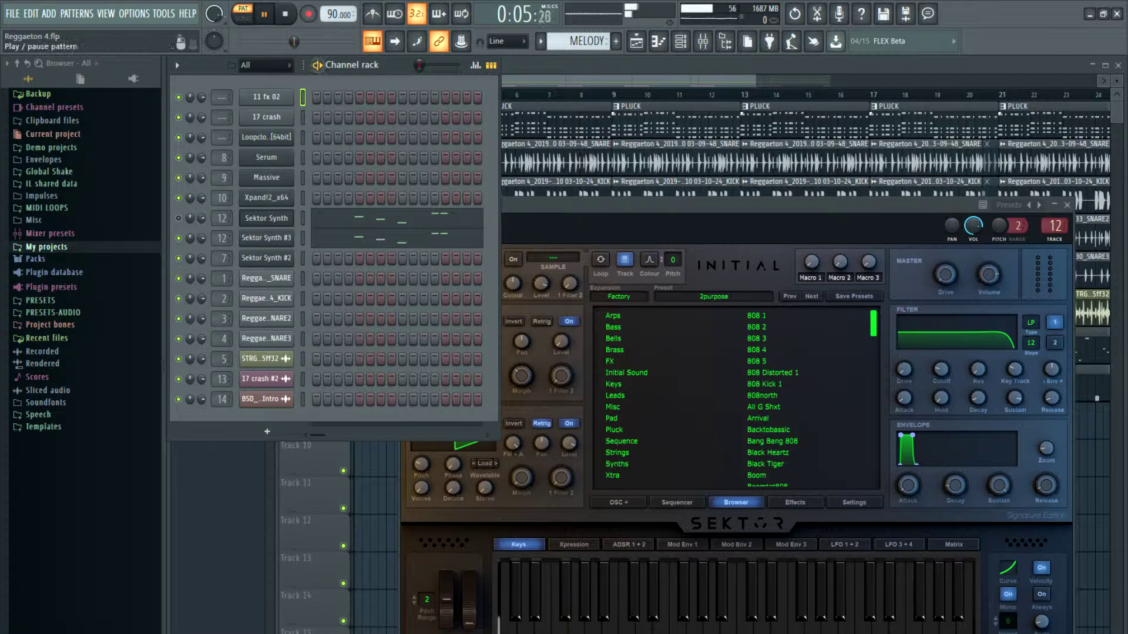
key(space)
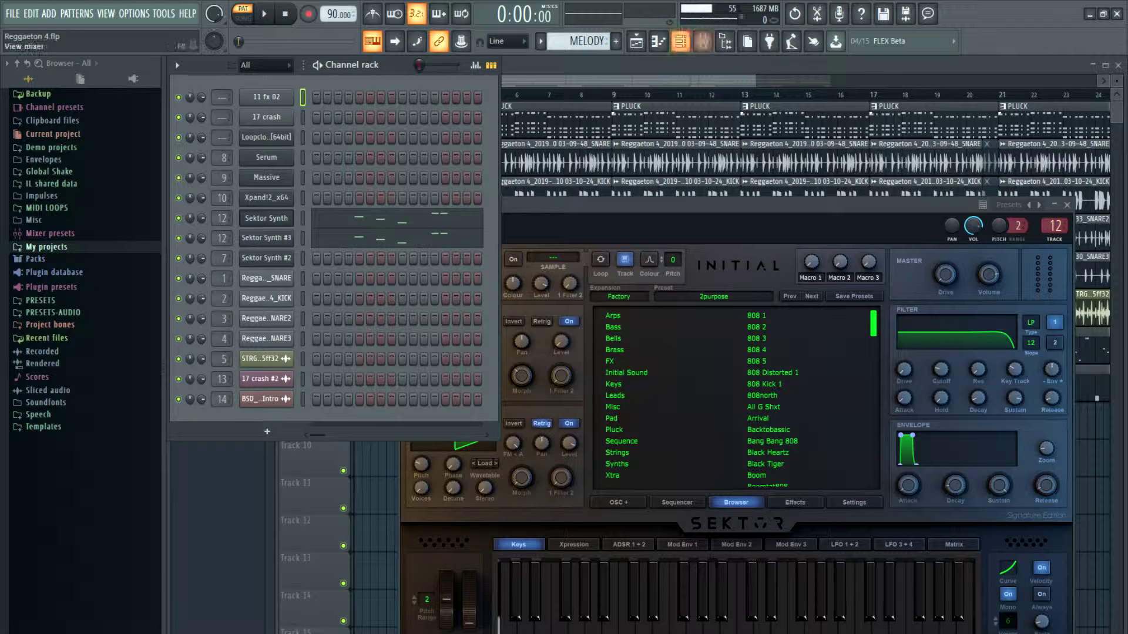
Open the mixer, play the MELODY pattern with the lead 8 track selected, and stop playback.
click(703, 41)
key(space)
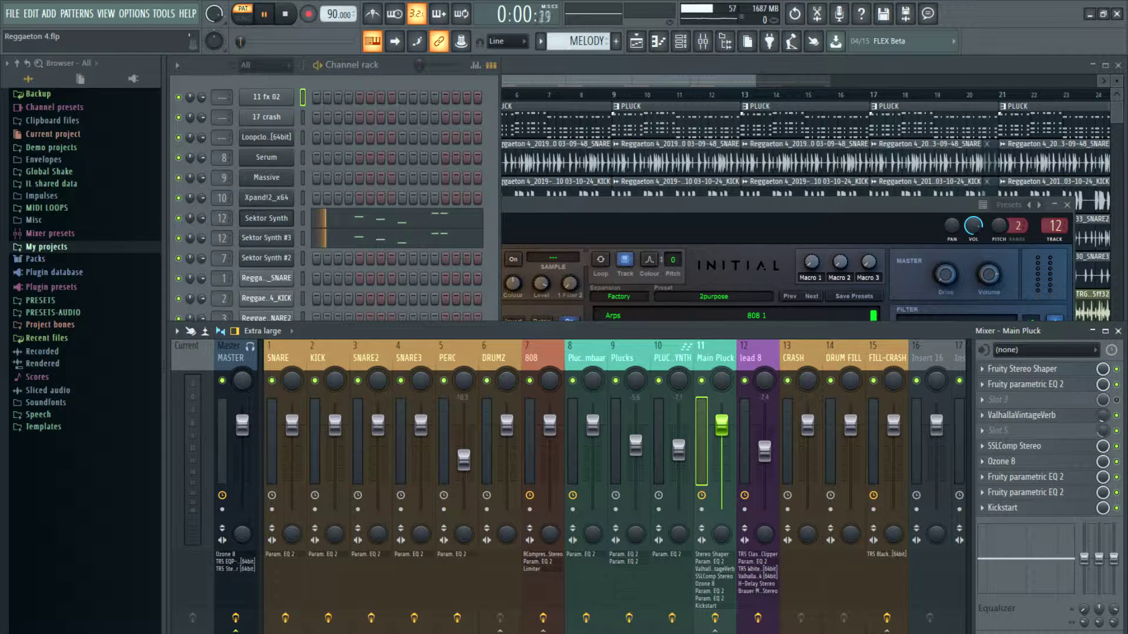
click(754, 358)
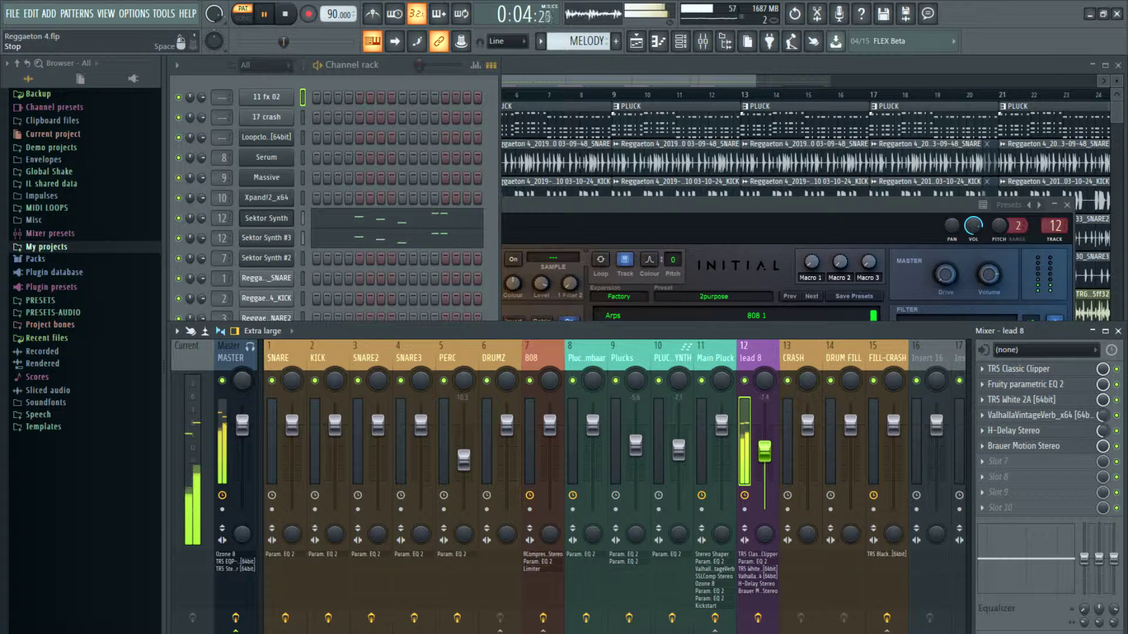
key(space)
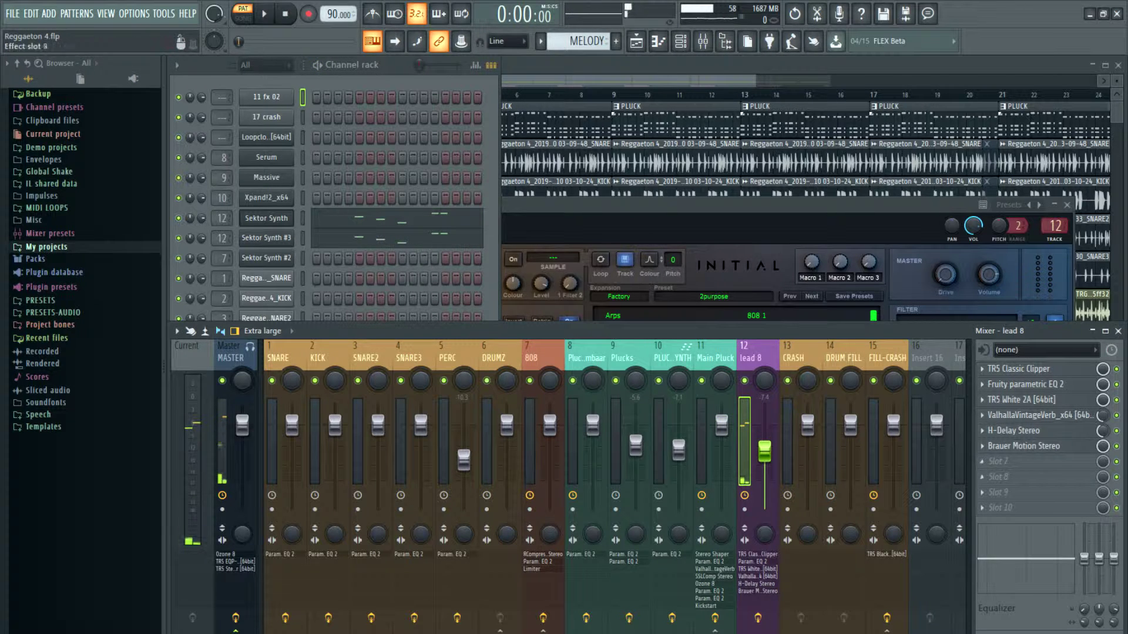
View the TR5 Classic Clipper, Fruity parametric EQ 2 and TR5 White 2A effects on the lead 8 track.
click(1020, 370)
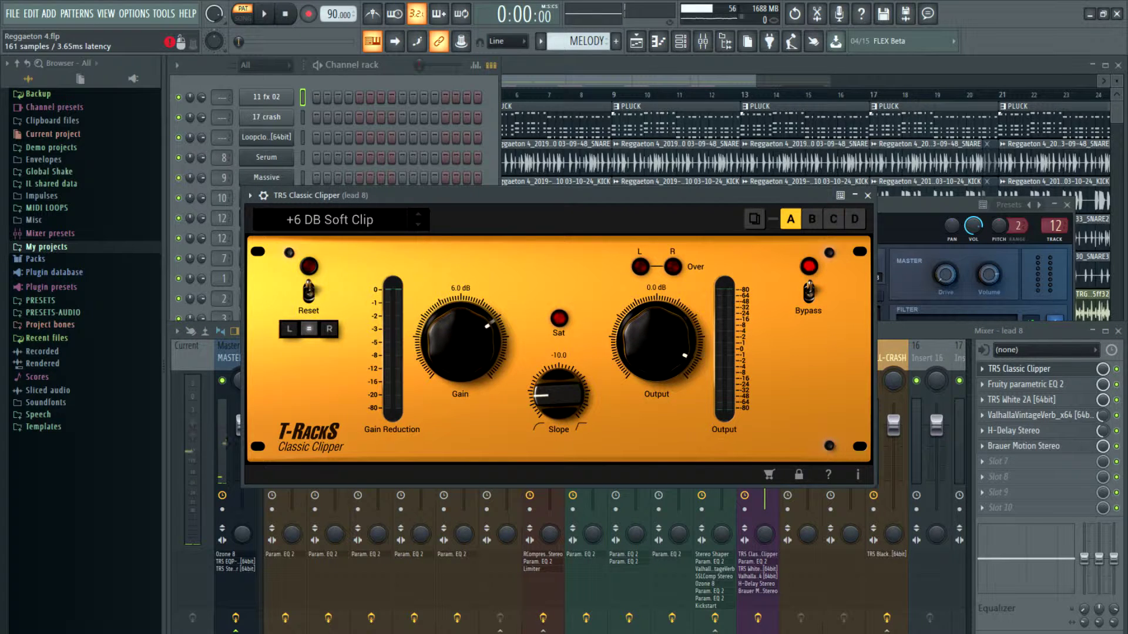
click(1020, 369)
click(1026, 385)
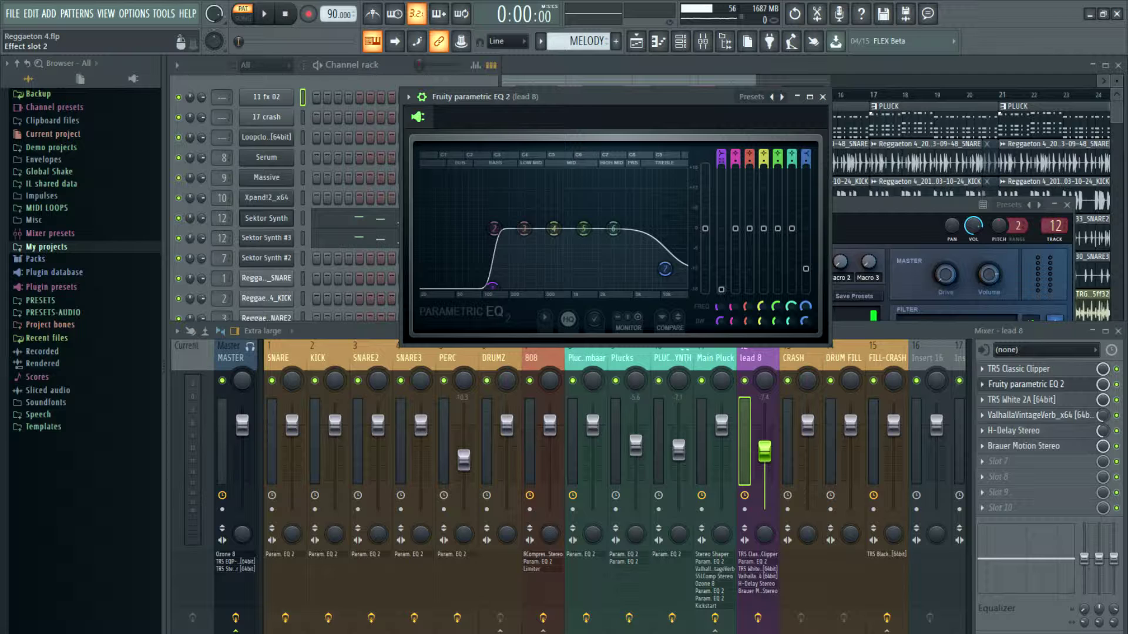
click(1026, 385)
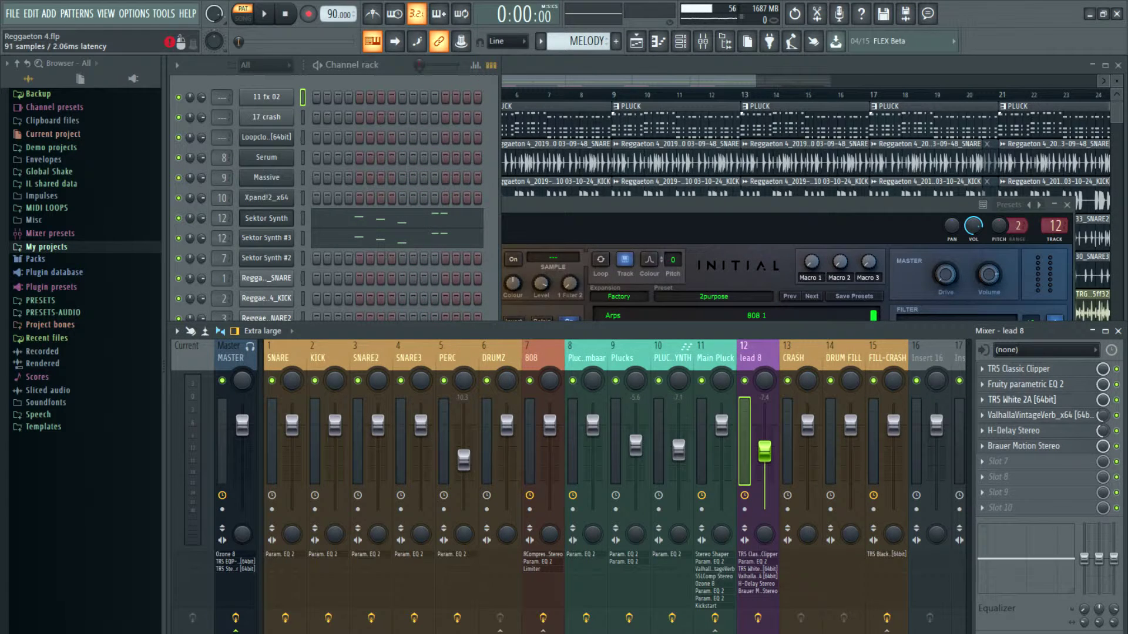
click(1026, 400)
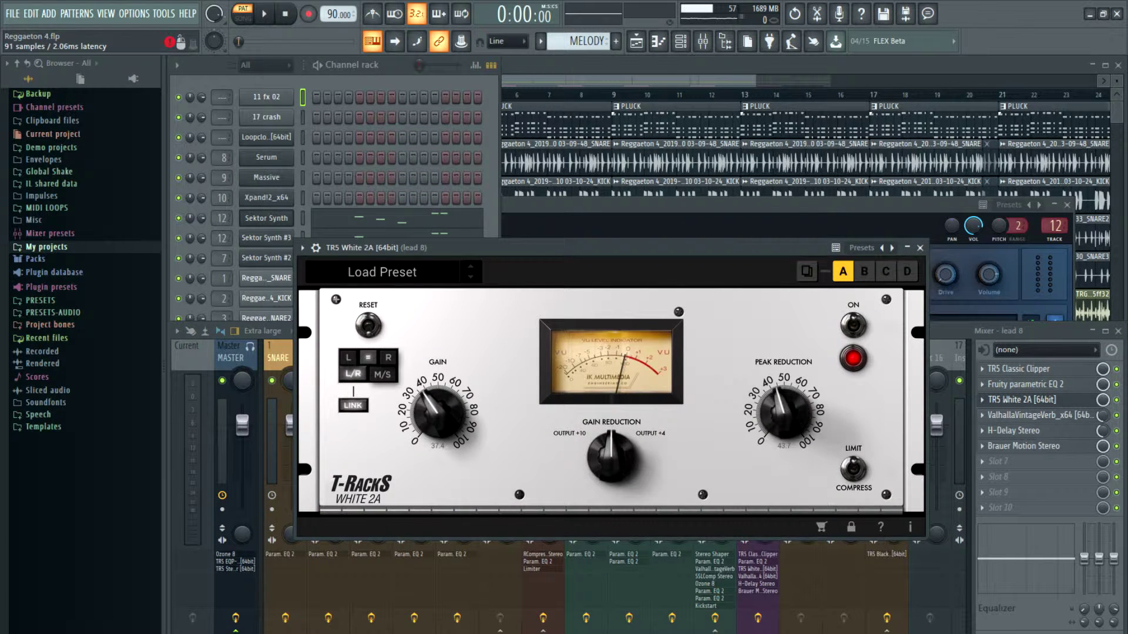
click(1026, 400)
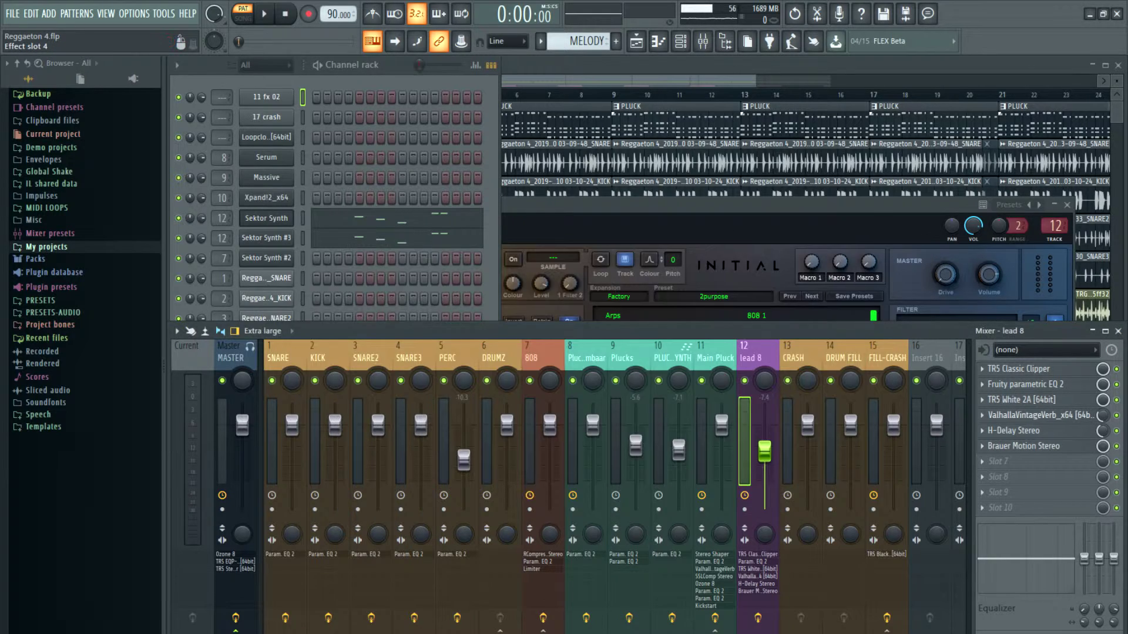
View the ValhallaVintageVerb, H-Delay and Brauer Motion effects on the lead 8 track, then close the Sektor Synth window.
click(1026, 415)
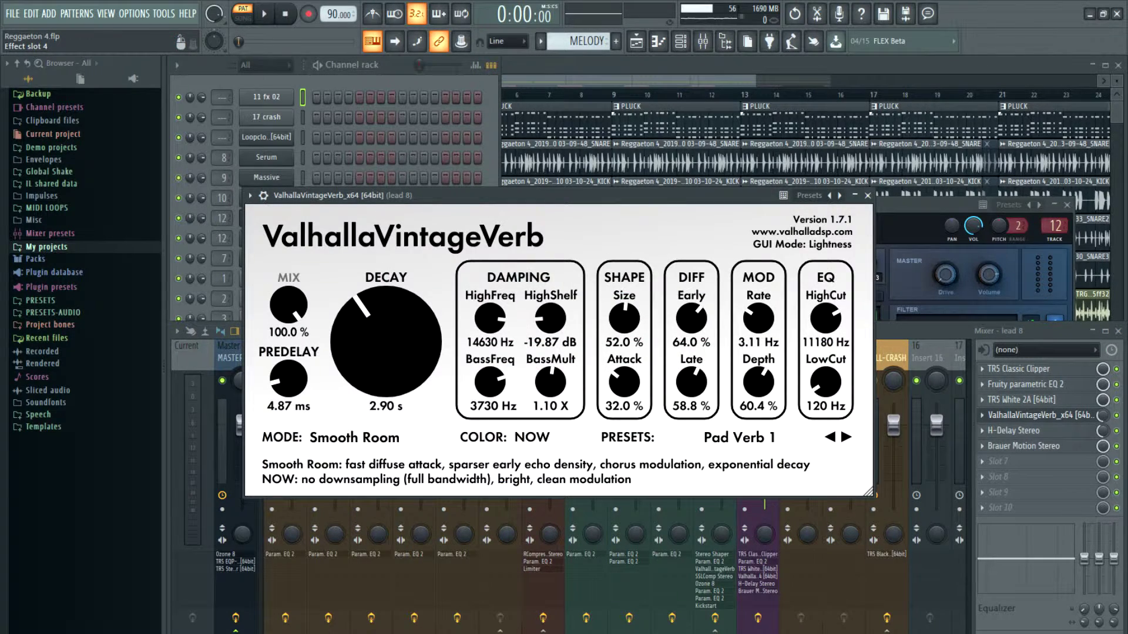
click(1026, 416)
click(1026, 430)
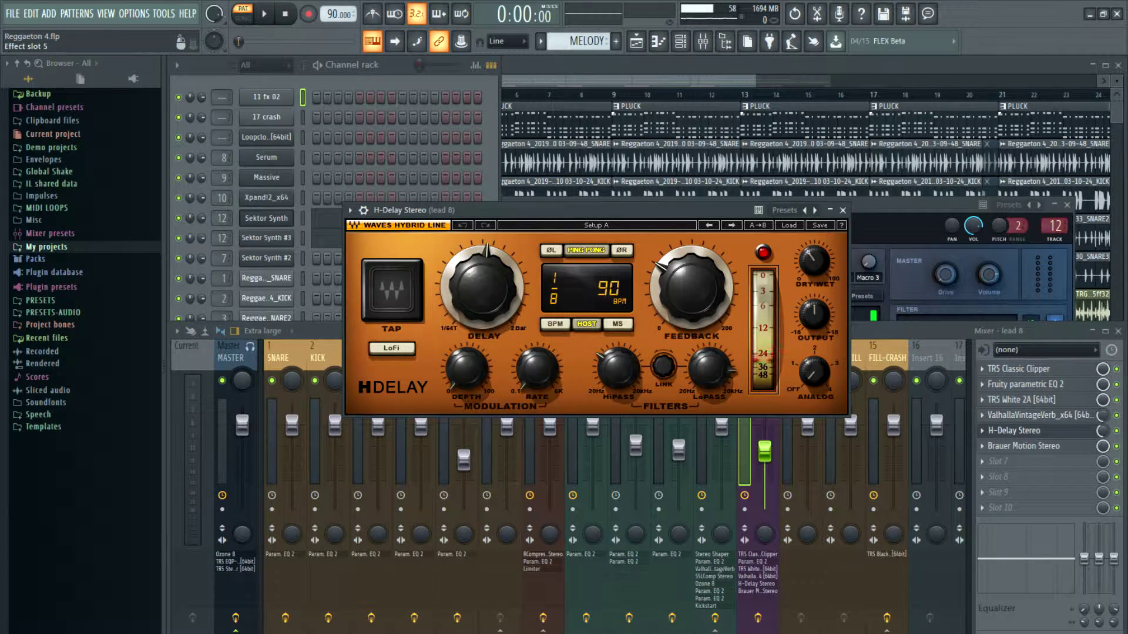
click(1026, 431)
click(1026, 446)
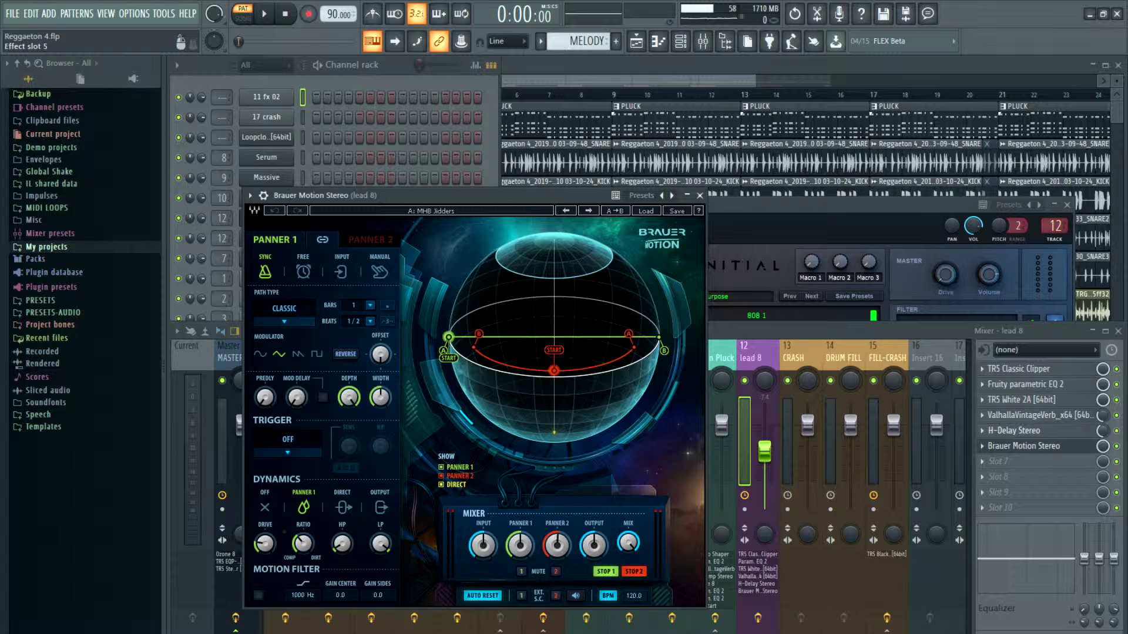
click(1026, 445)
click(1067, 205)
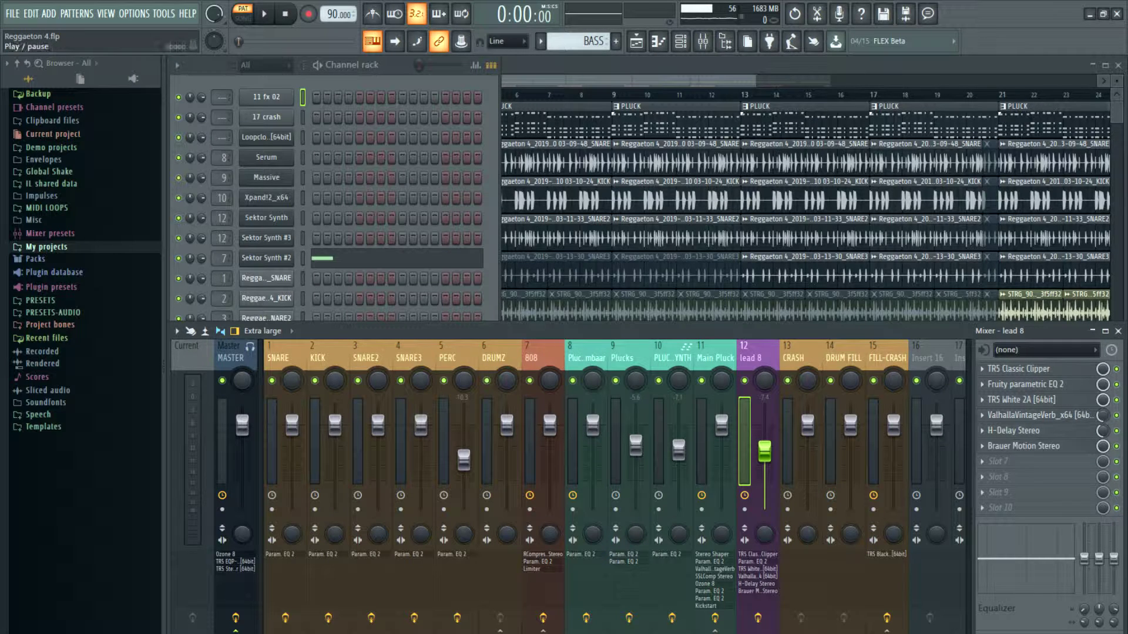
Play the BASS pattern, bring the channel rack forward and stop playback.
key(space)
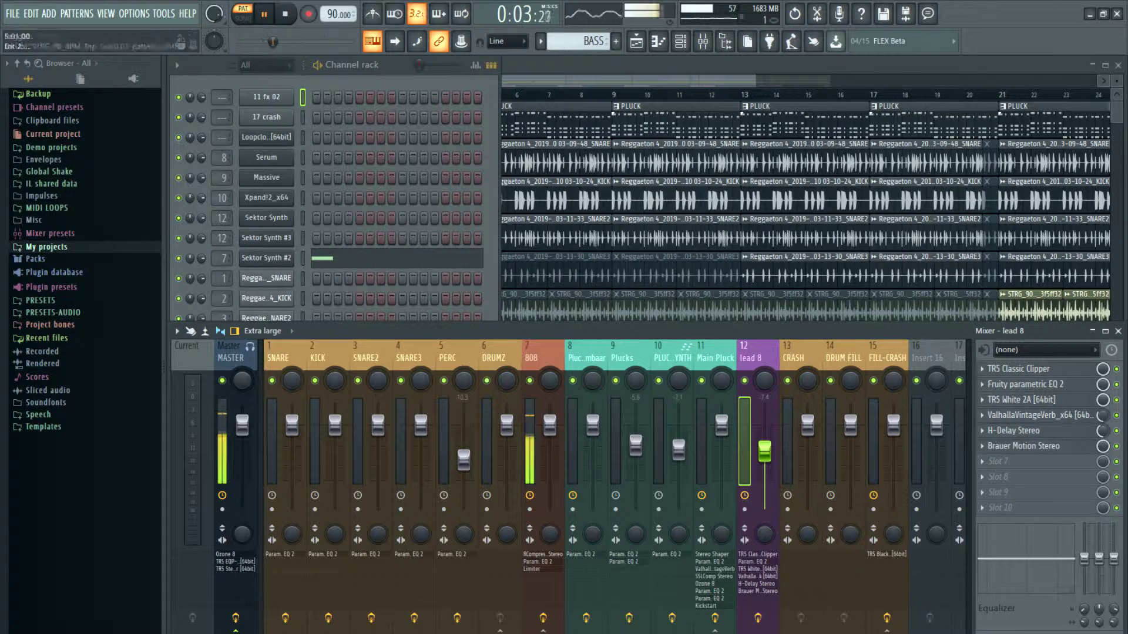
key(F6)
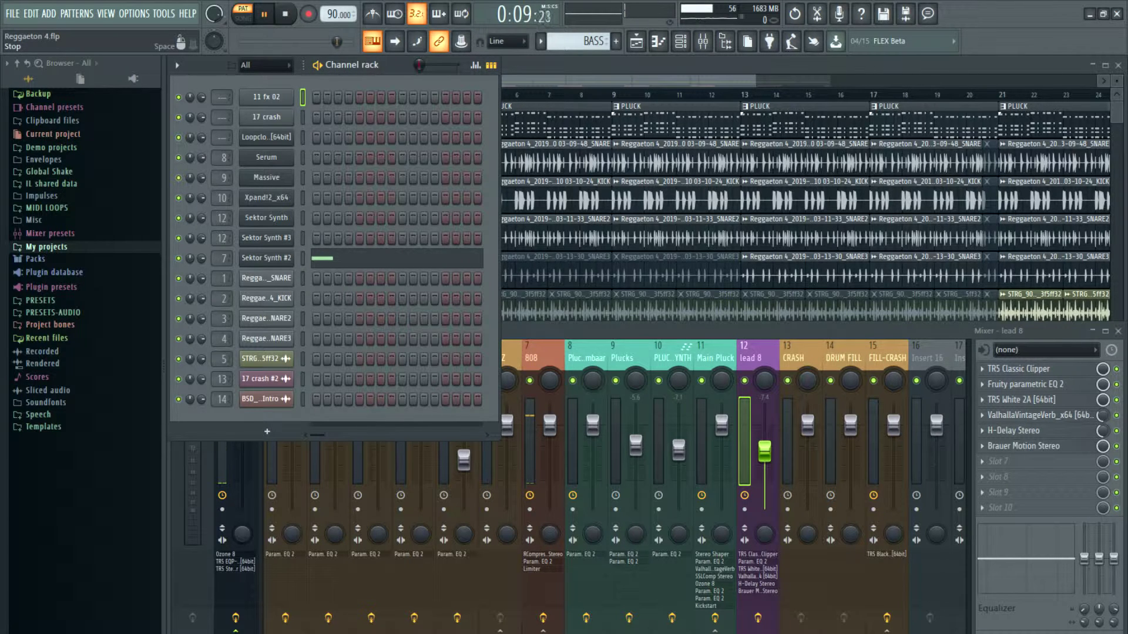
key(space)
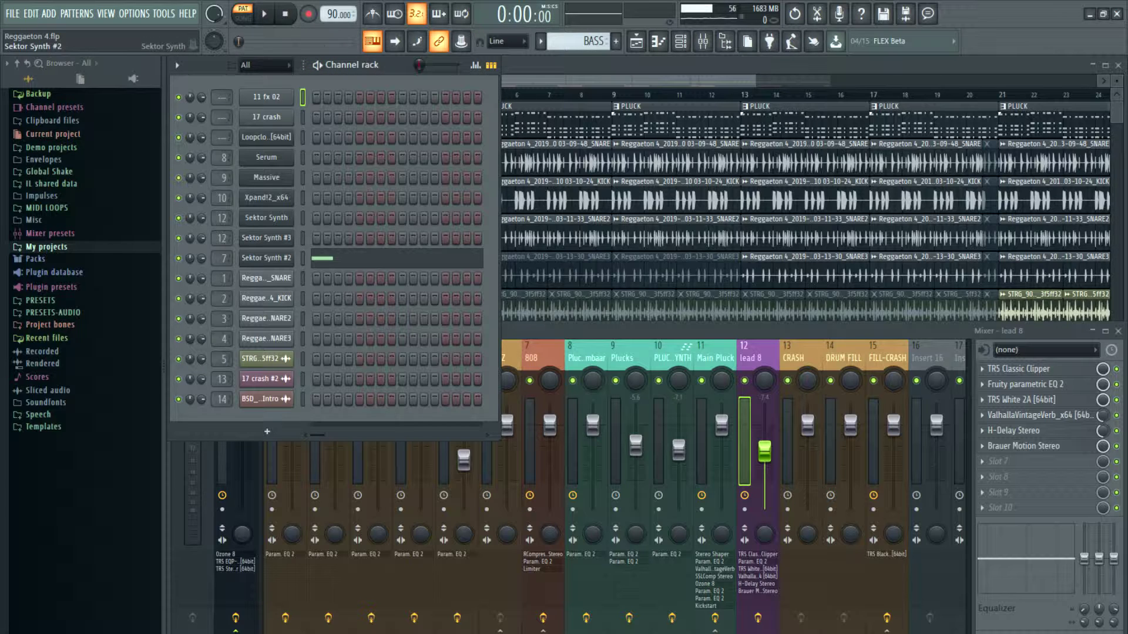
View the Sektor Synth #2 instrument while playing the BASS pattern again, then stop playback and close the instrument window.
click(266, 258)
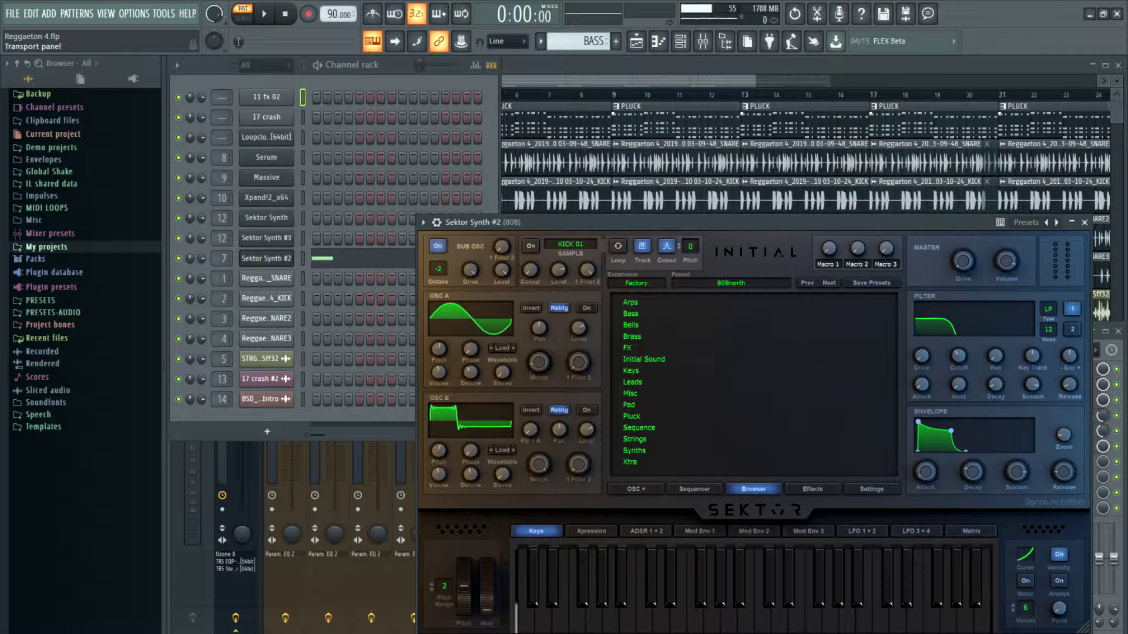
key(space)
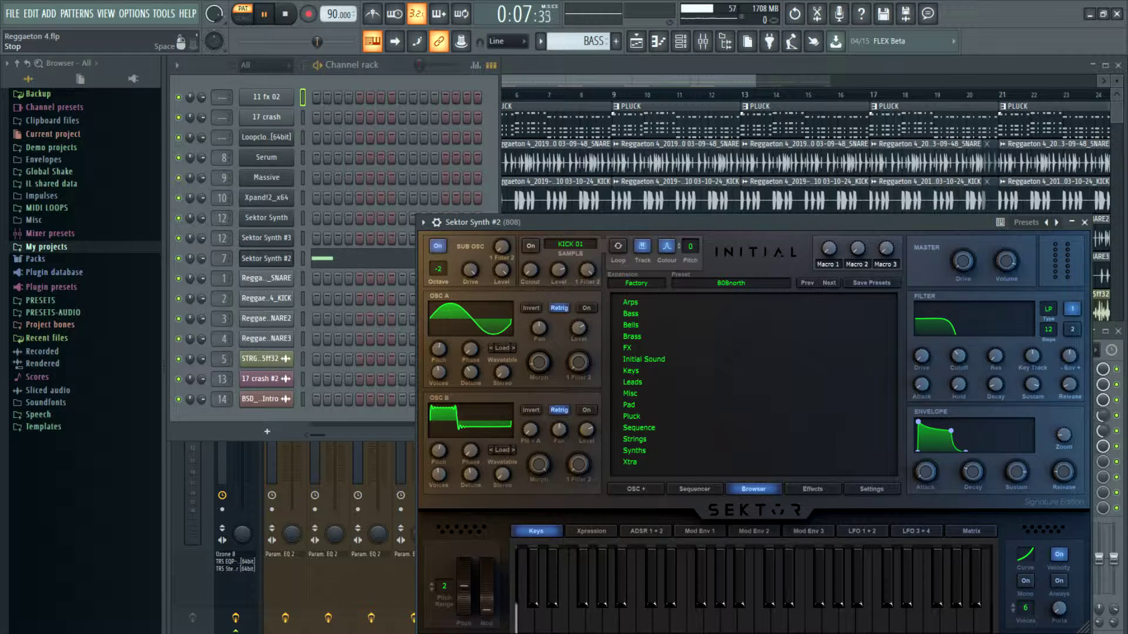
key(space)
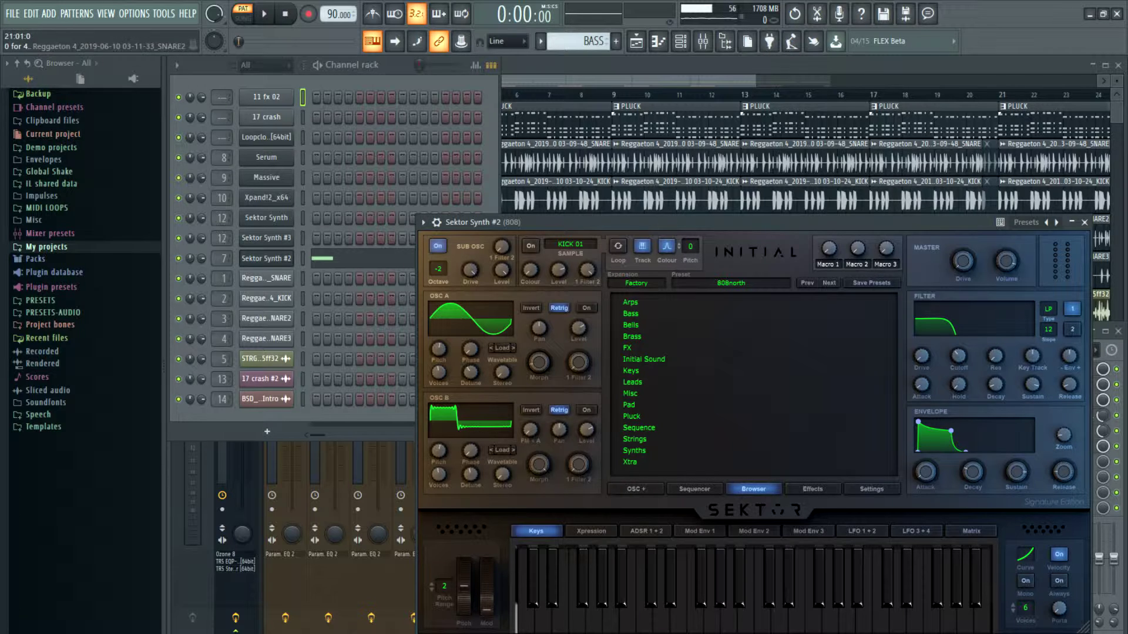
click(1085, 222)
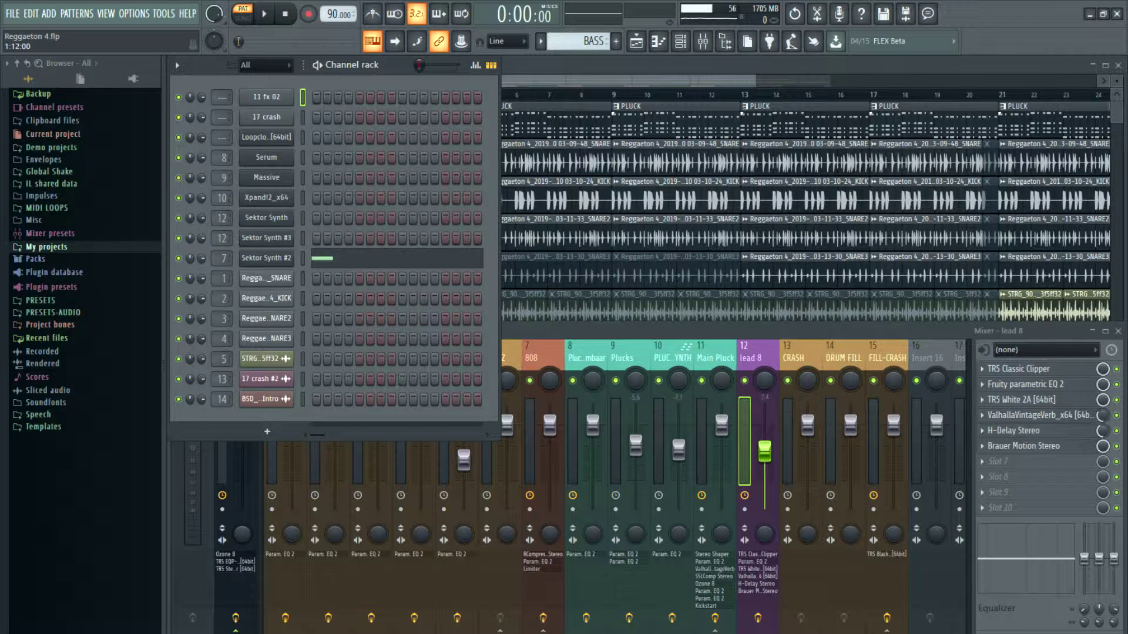
Select the 808 mixer track and view its RCompressor and Fruity parametric EQ 2 effects.
click(542, 358)
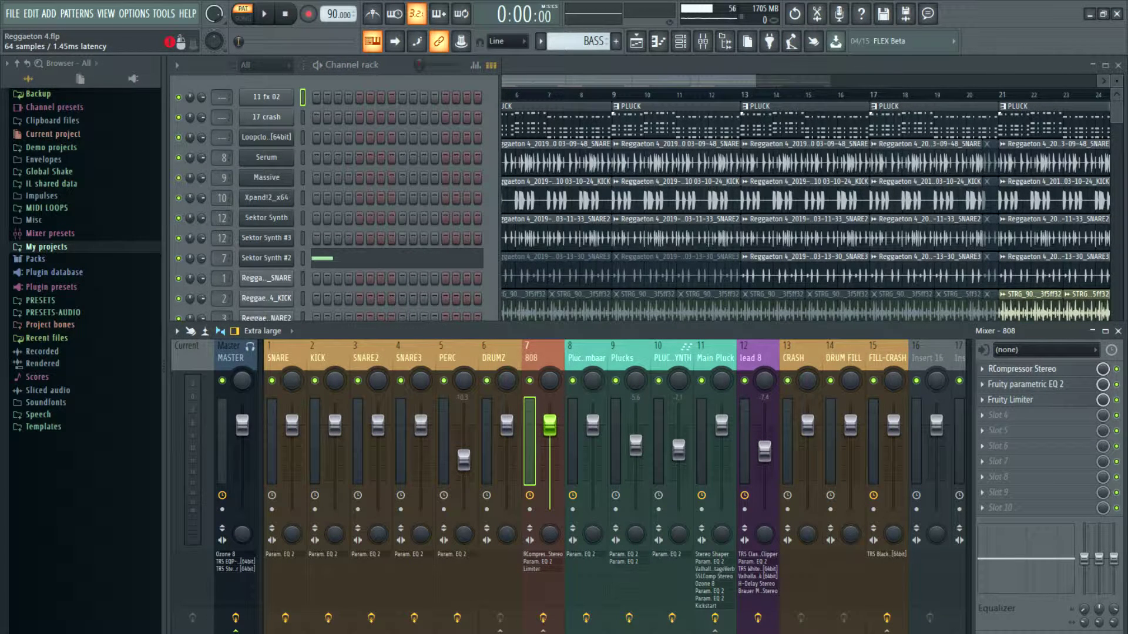
click(1022, 369)
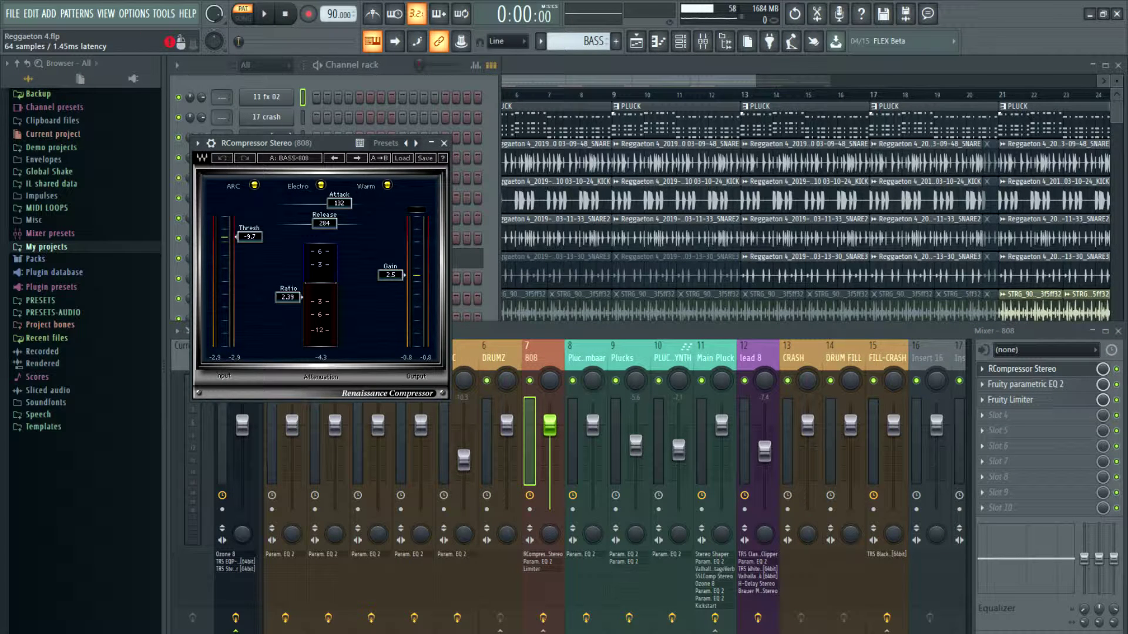
click(1022, 369)
click(1031, 384)
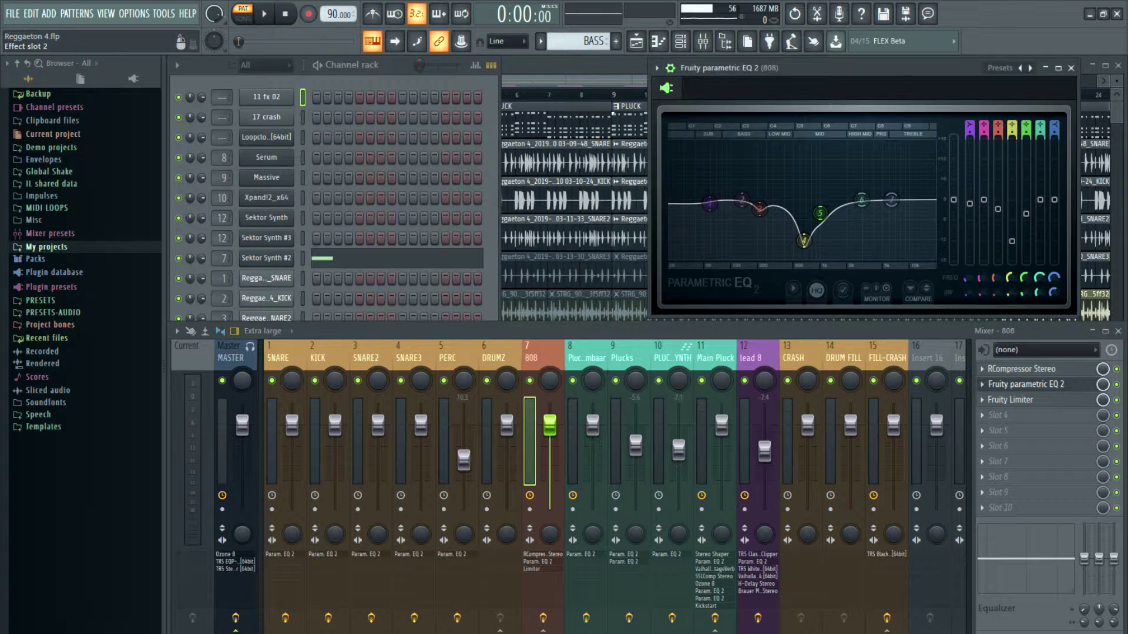
click(1031, 385)
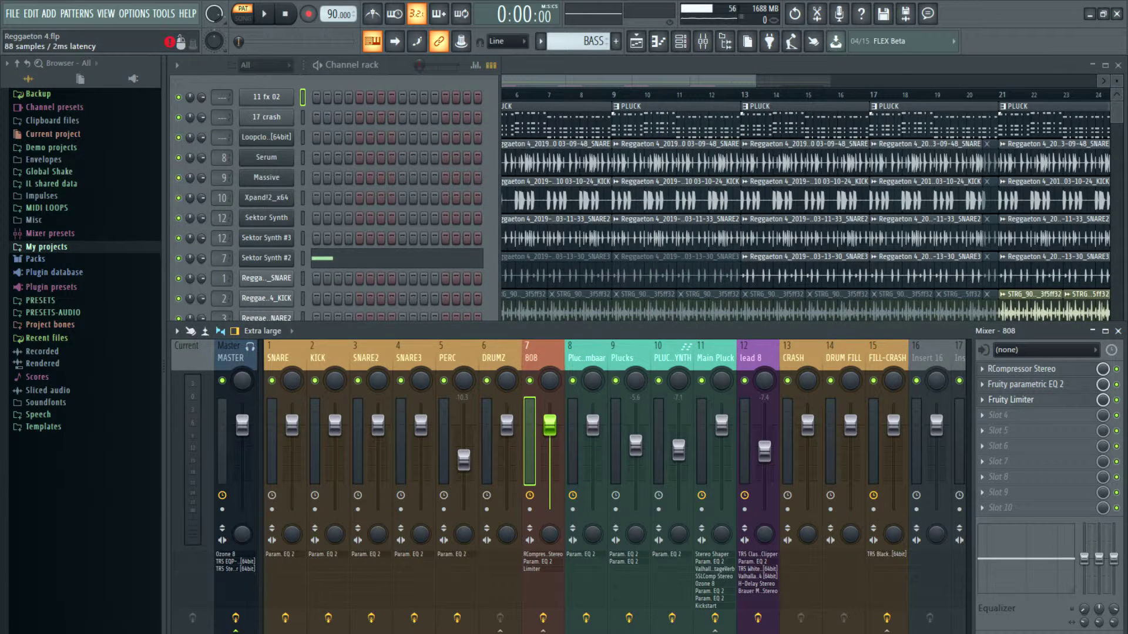
View the 808 track's Fruity Limiter, check the DRUMZ mixer track, and return to the limiter on 808.
click(1028, 400)
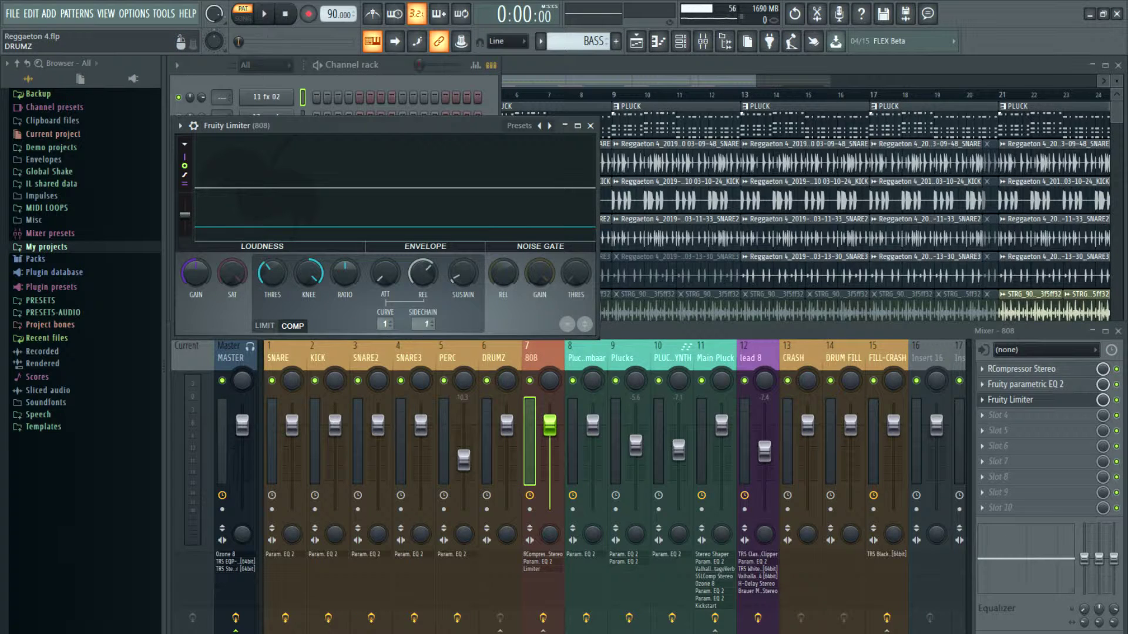
click(494, 441)
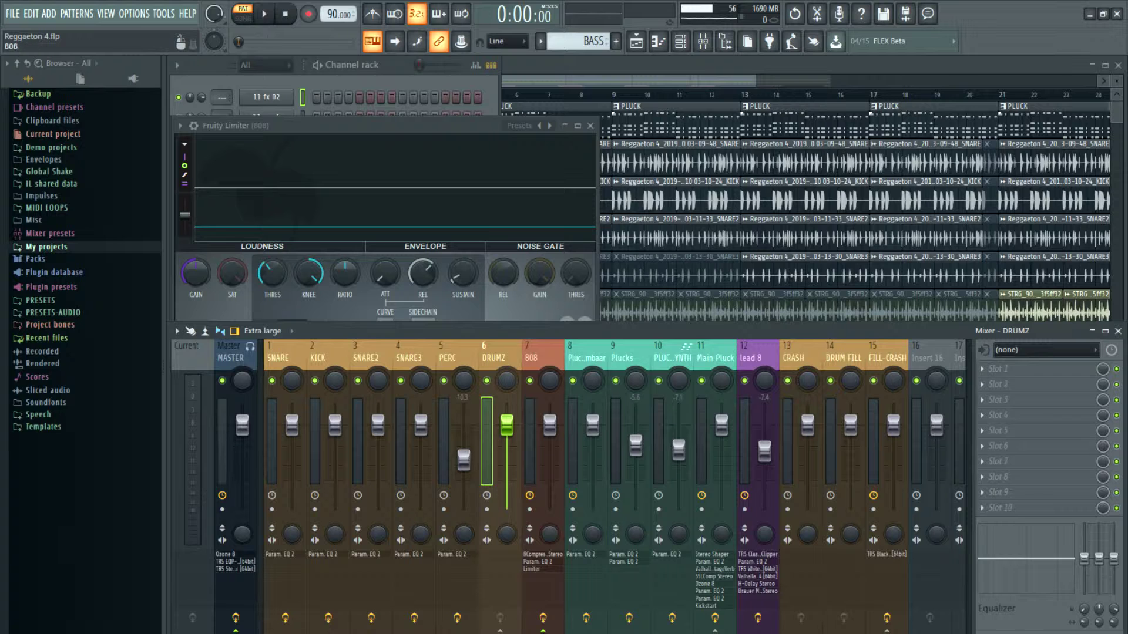
click(535, 470)
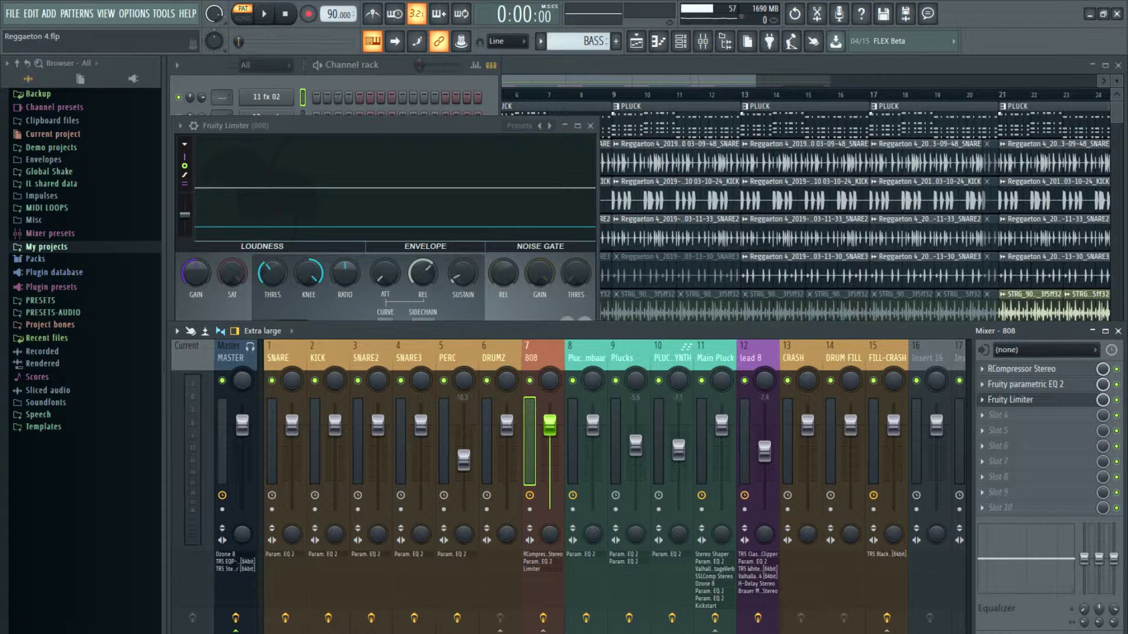
click(395, 235)
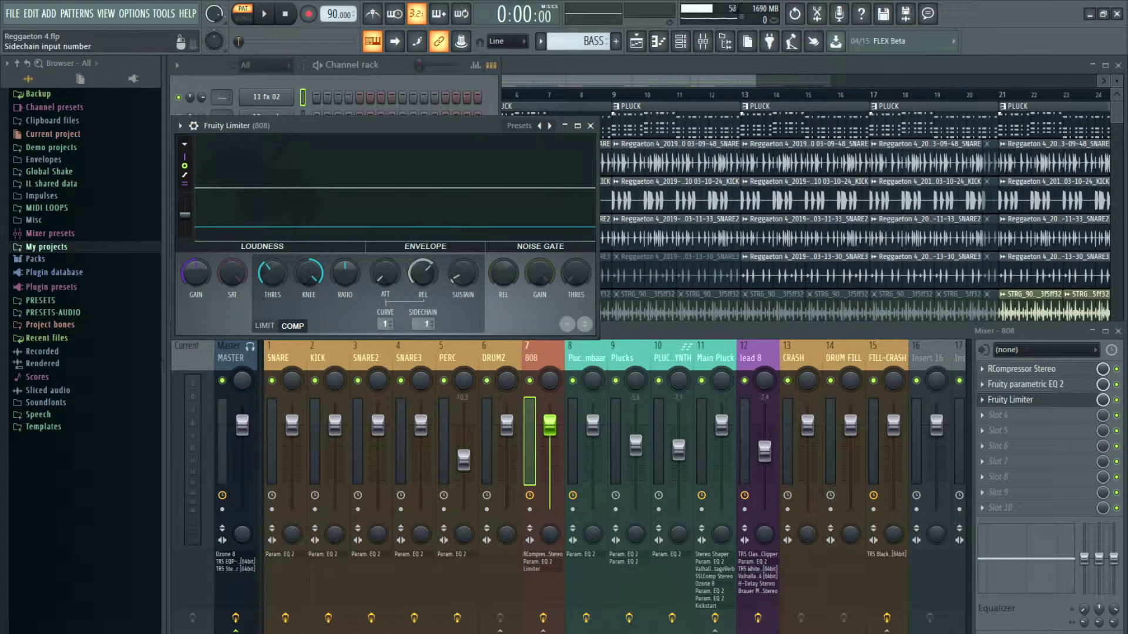
Choose DRUMZ as the sidechain input of the 808 track's Fruity Limiter, then close its window.
click(423, 324)
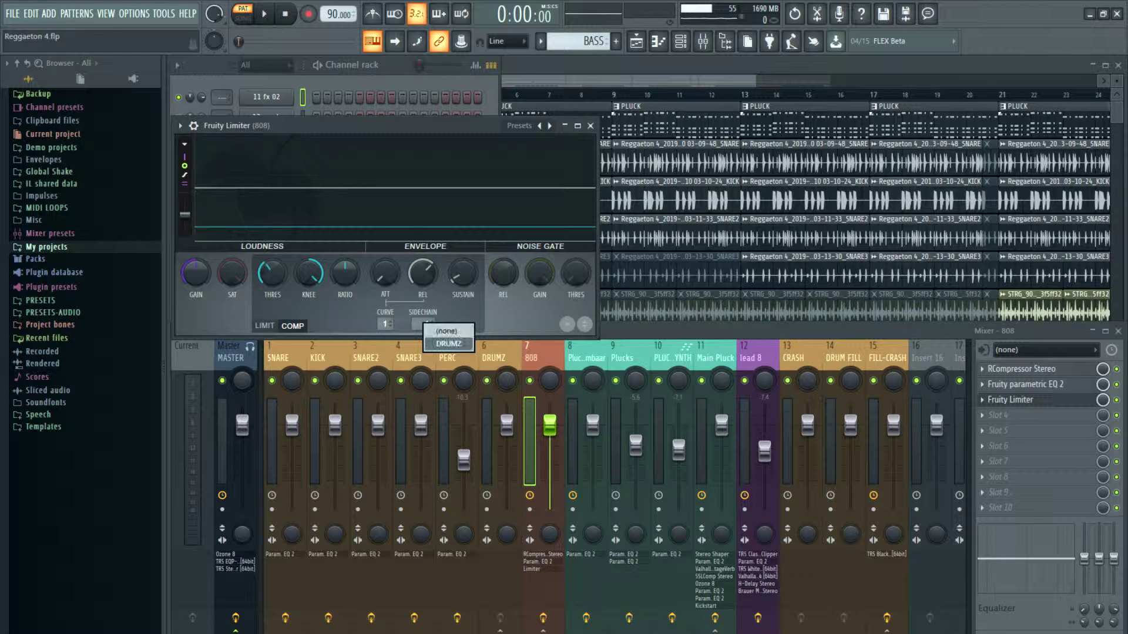
click(448, 343)
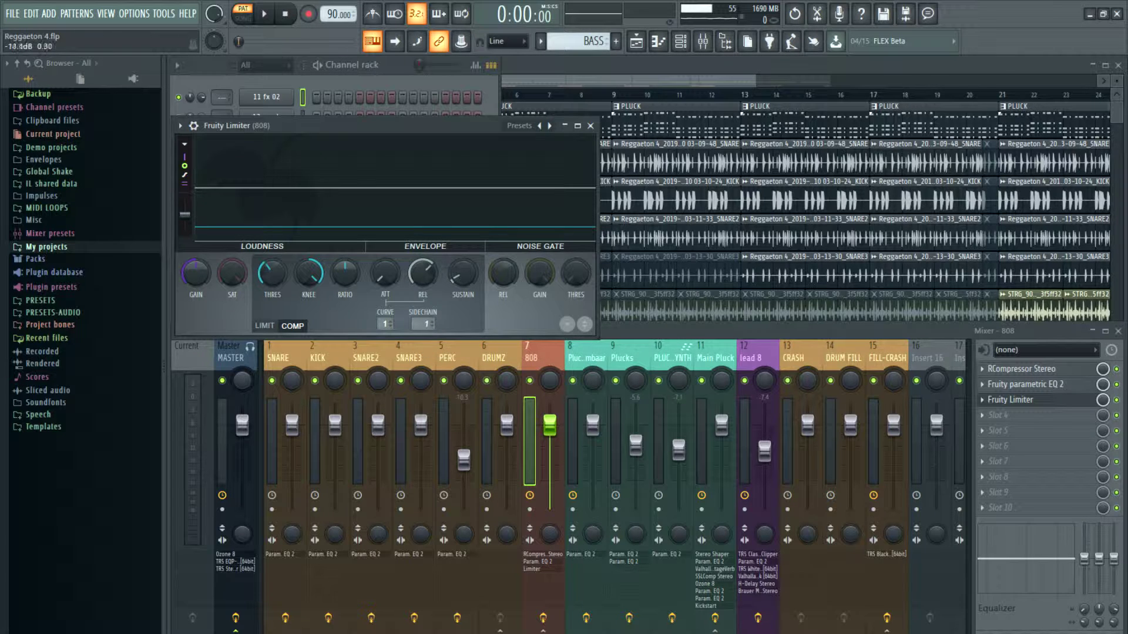
click(591, 125)
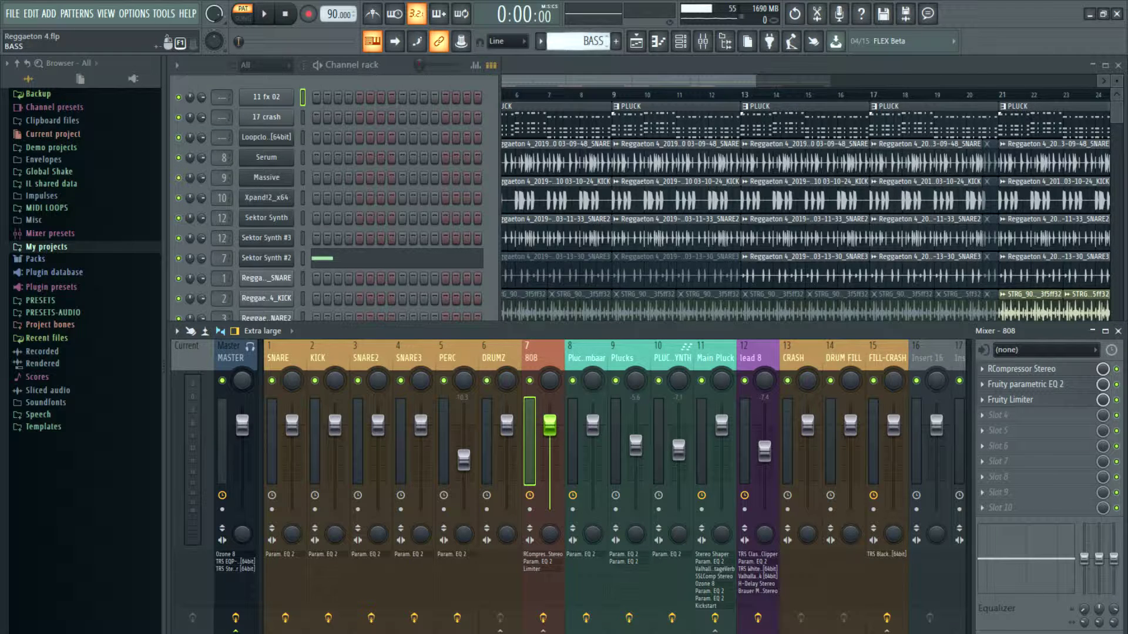
Bring up the playlist and mute the PLUCK, MELODY and BASS tracks (Tracks 1, 7 and 8).
key(F5)
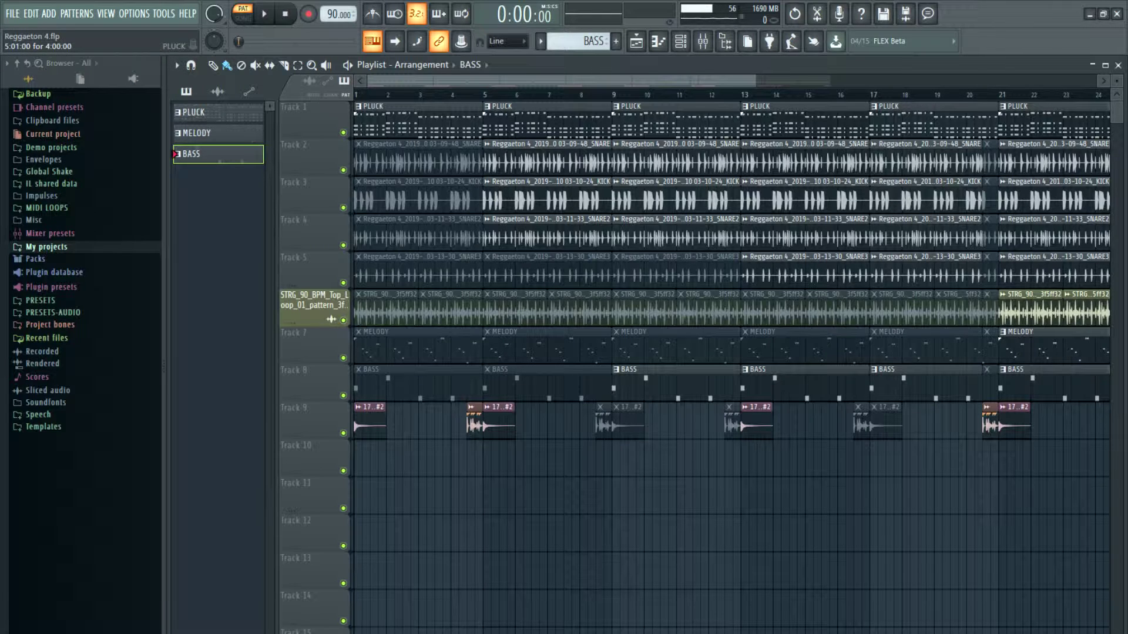
click(344, 133)
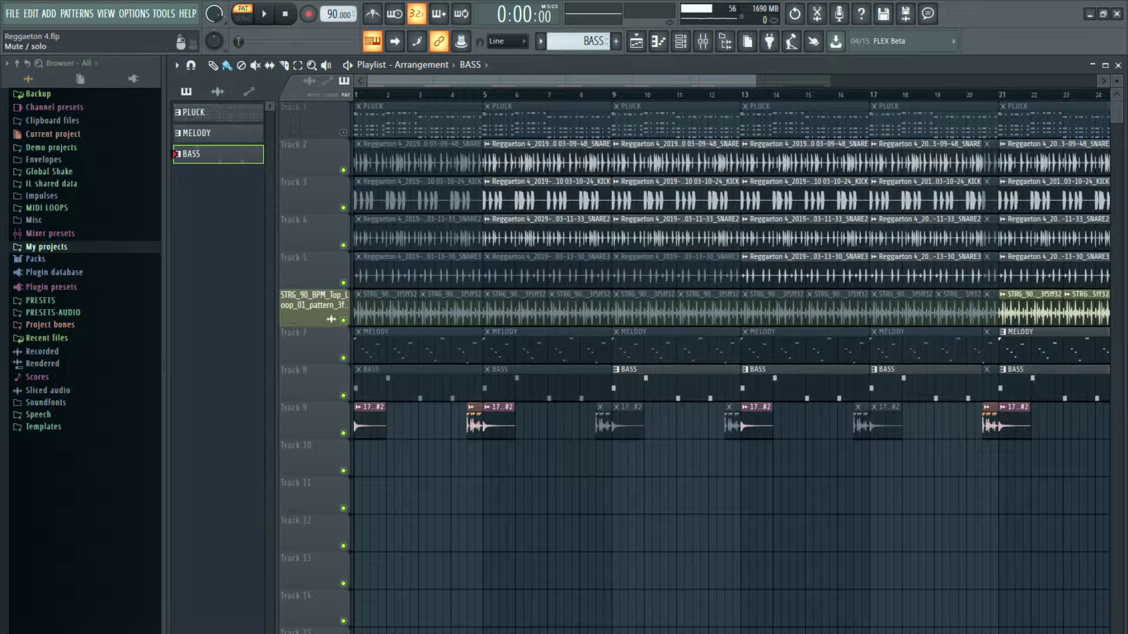
click(343, 358)
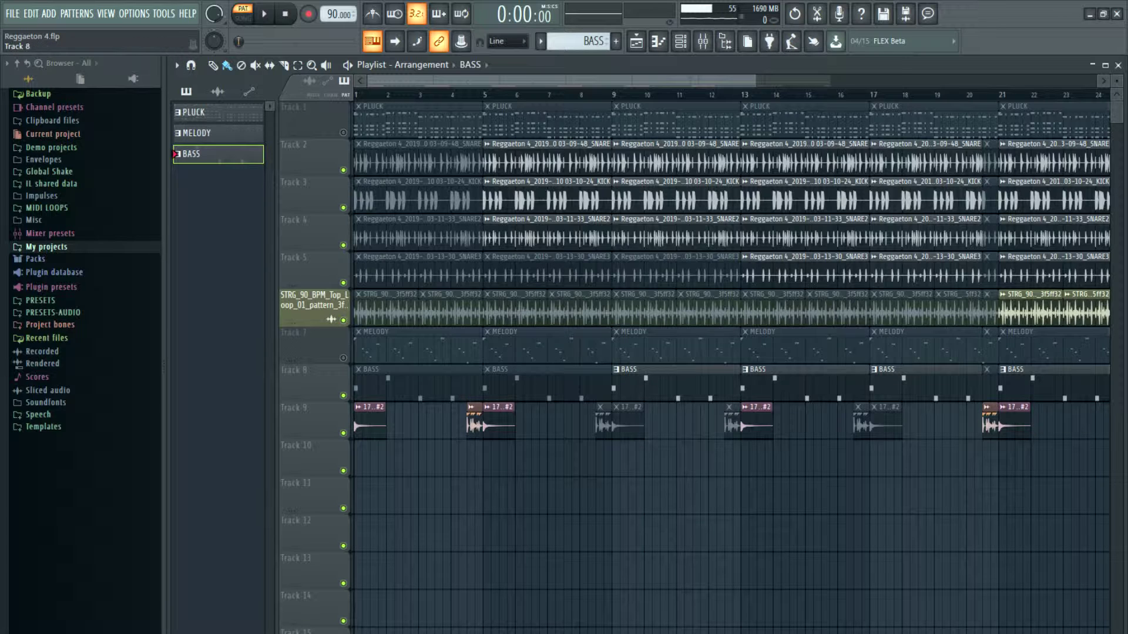
click(343, 395)
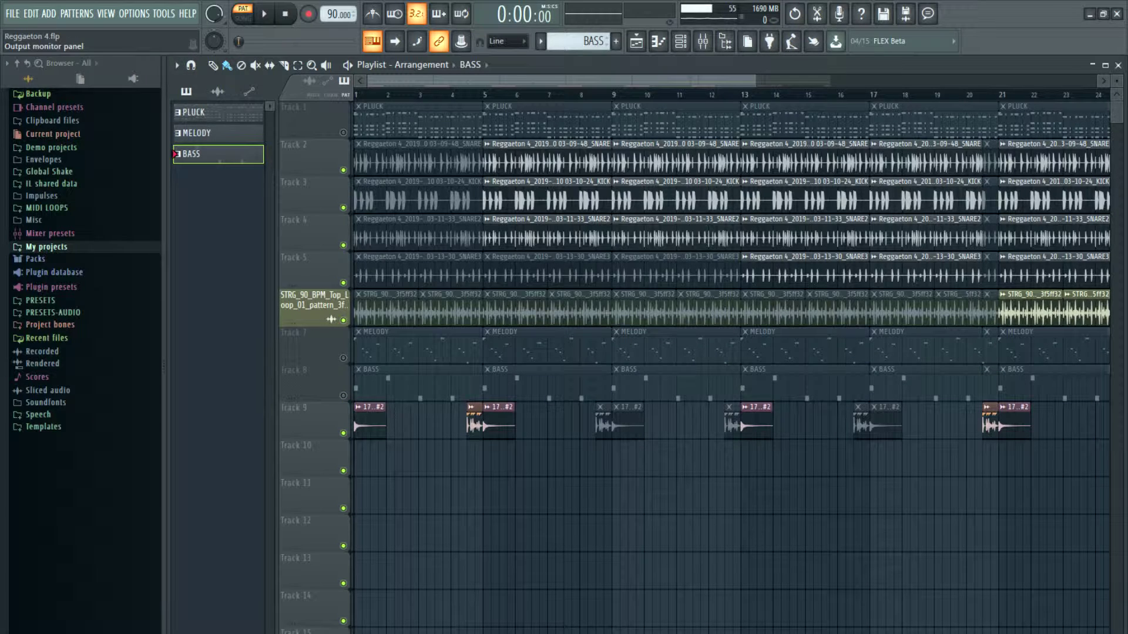
Play the arrangement in song mode from just before bar 21 through to the end with only the drums audible, then stop.
scroll(882, 235, down, 3)
scroll(881, 353, up, 3)
scroll(952, 458, down, 3)
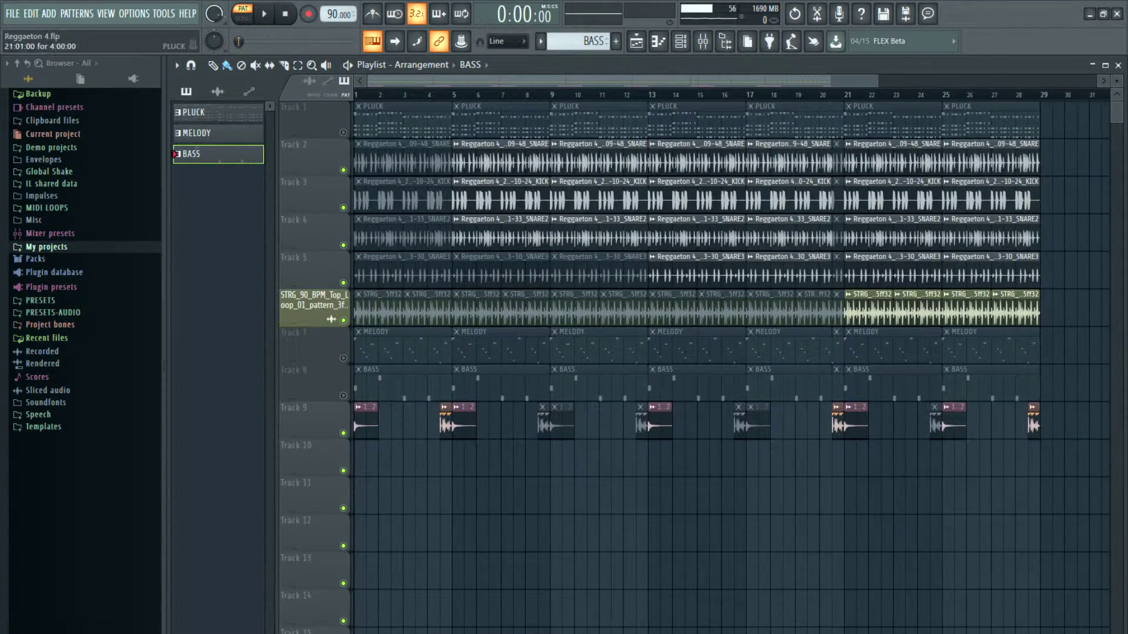
click(832, 94)
click(819, 94)
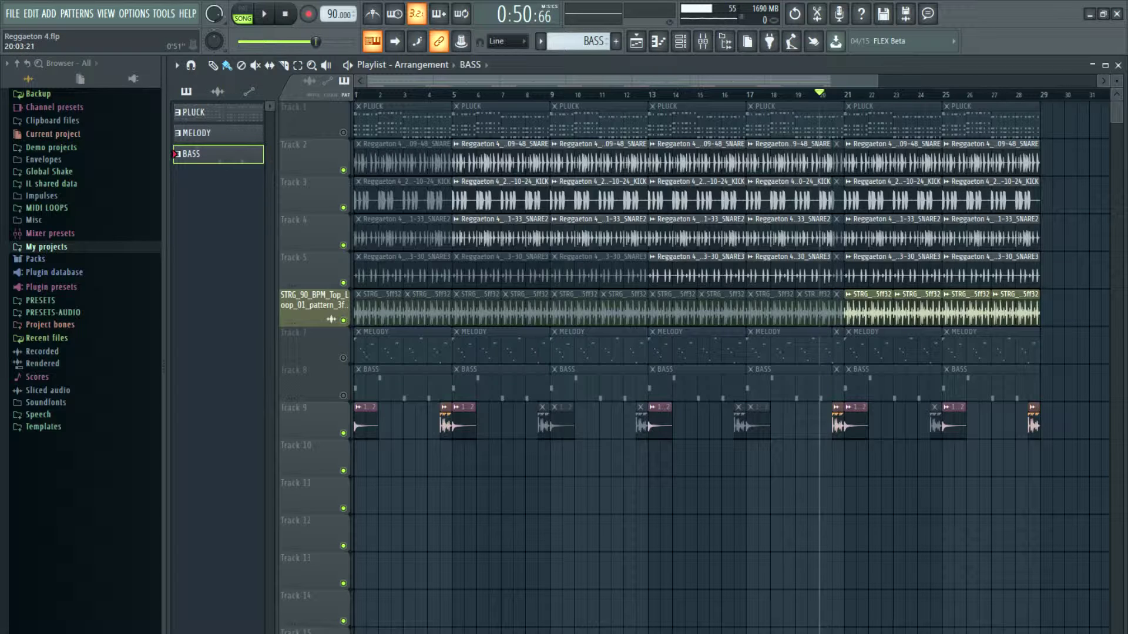
click(828, 94)
key(space)
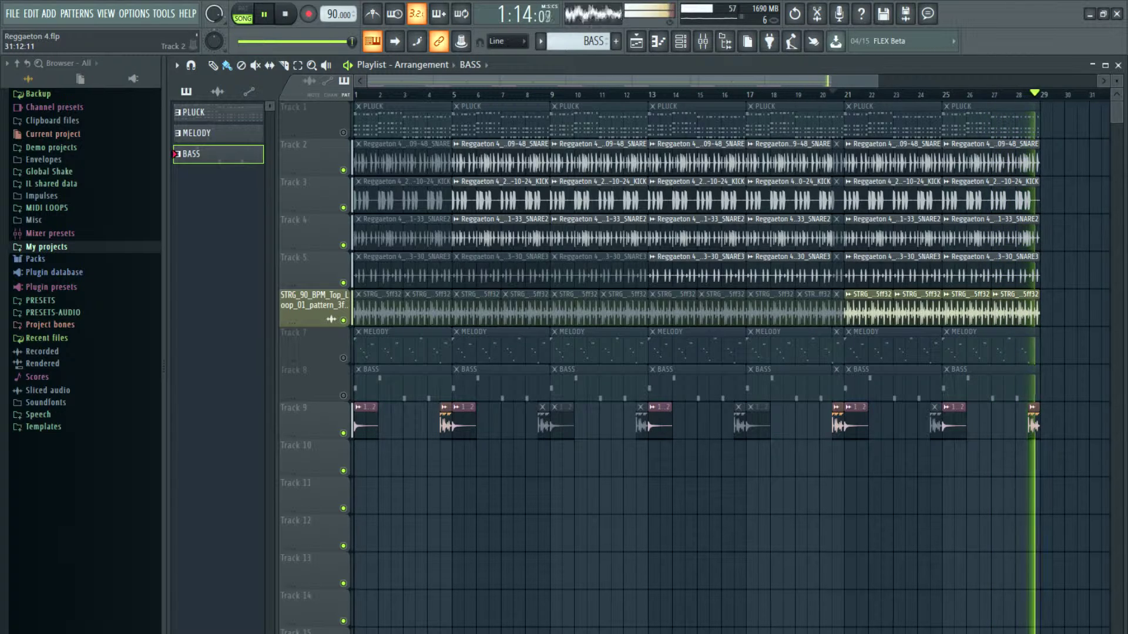
key(space)
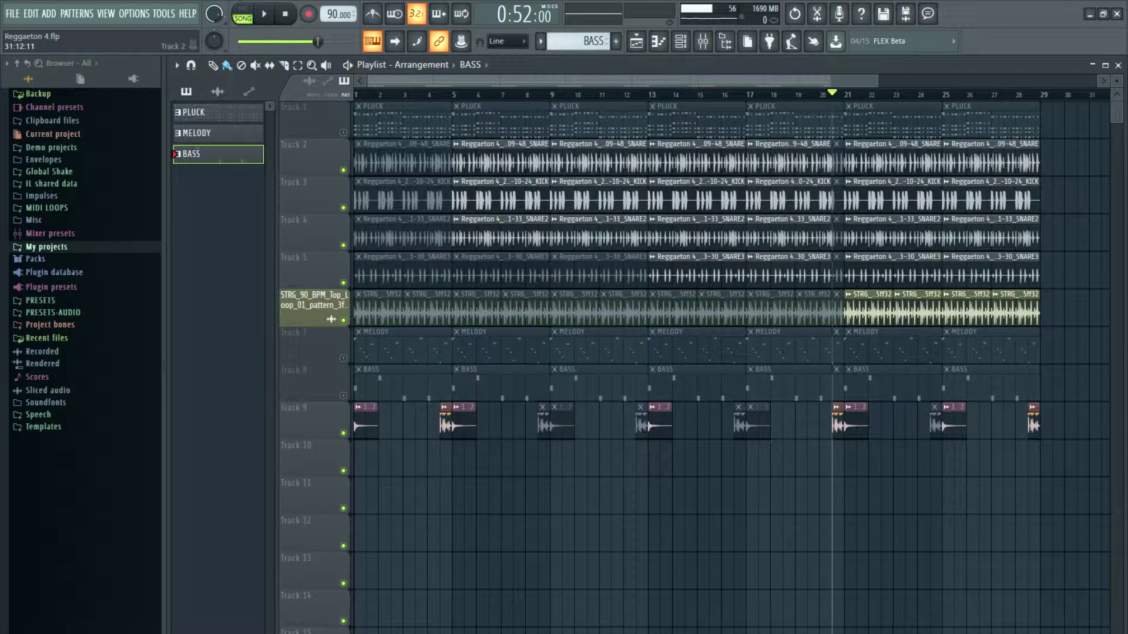
View the master track's Ozone 8 modules in the mixer: Equalizer, Dynamics, Imager, Exciter and Post EQ, then close the plugin.
click(703, 41)
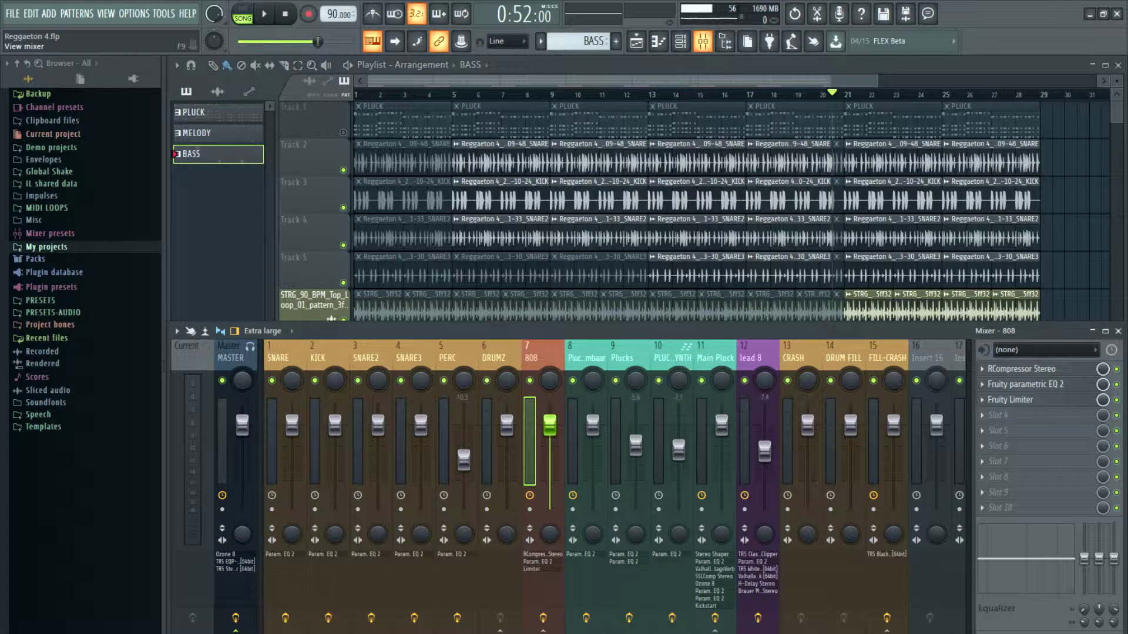
click(231, 355)
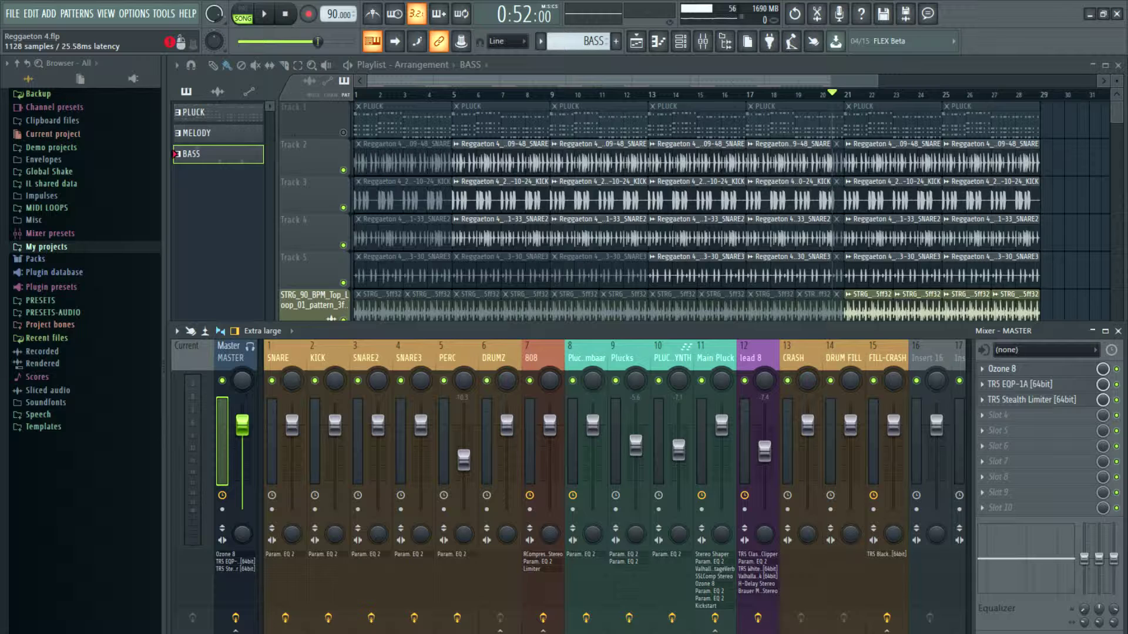
click(1003, 369)
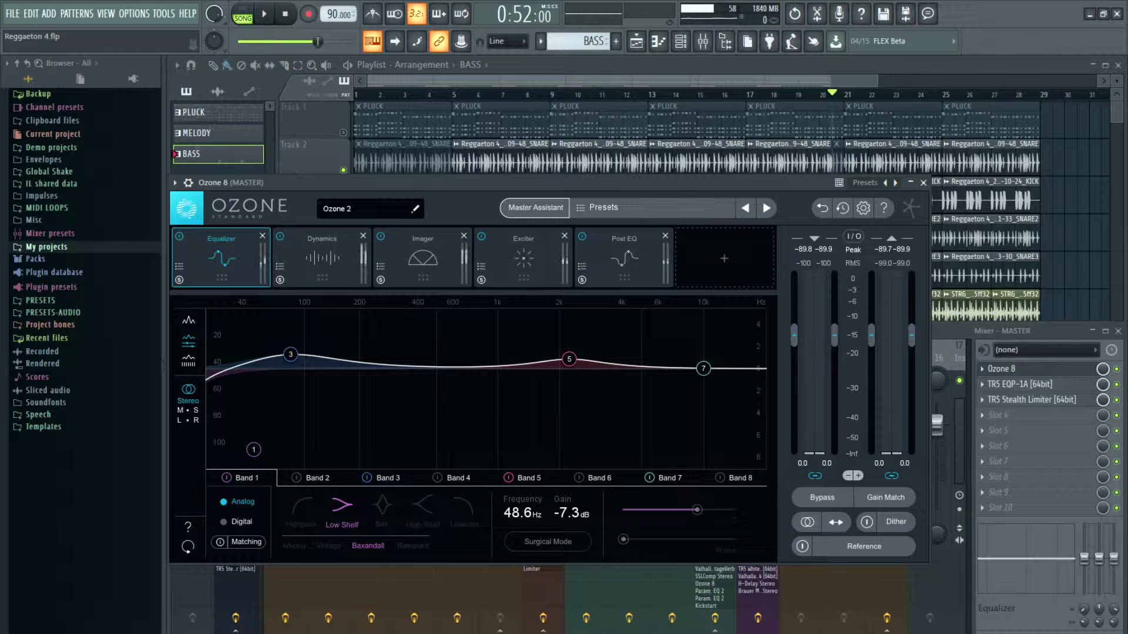
click(322, 258)
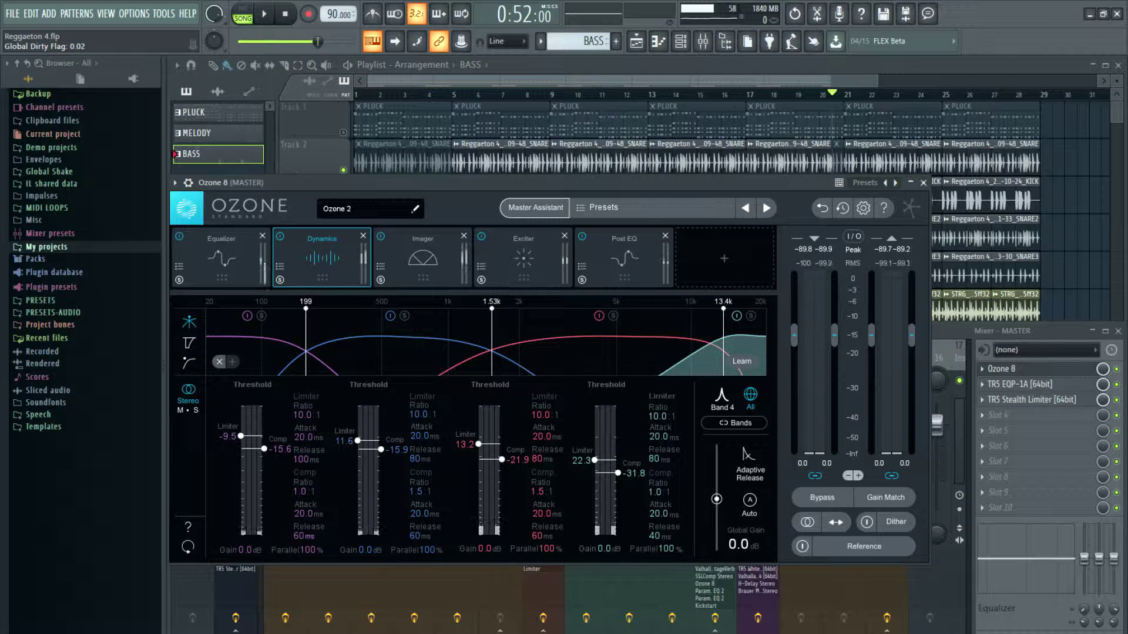
click(423, 258)
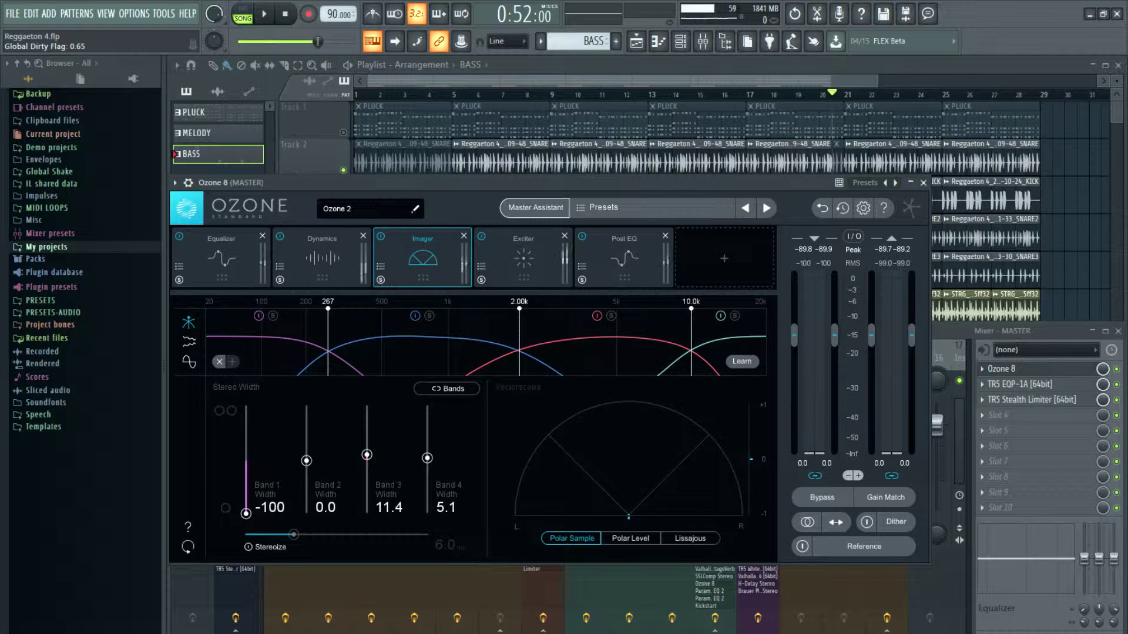
click(524, 258)
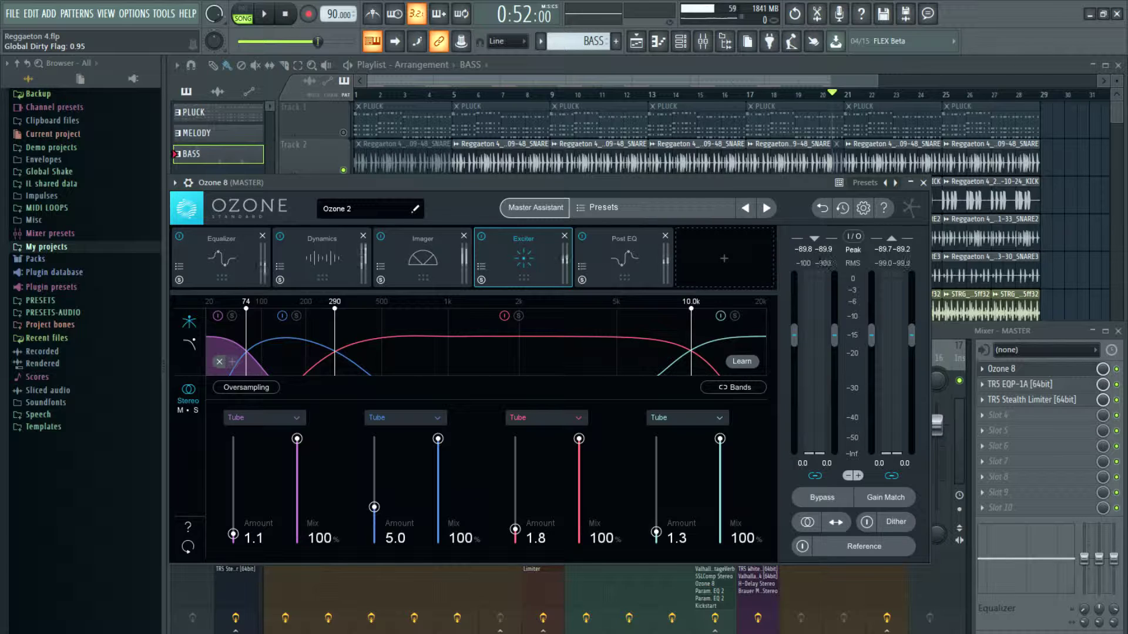
click(624, 258)
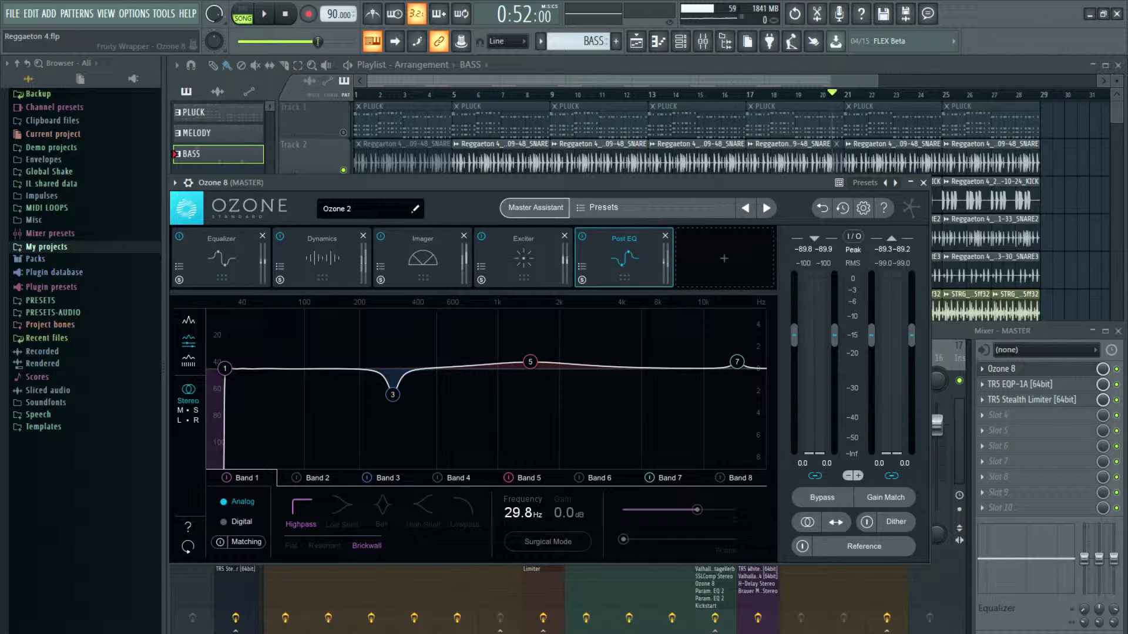
click(923, 183)
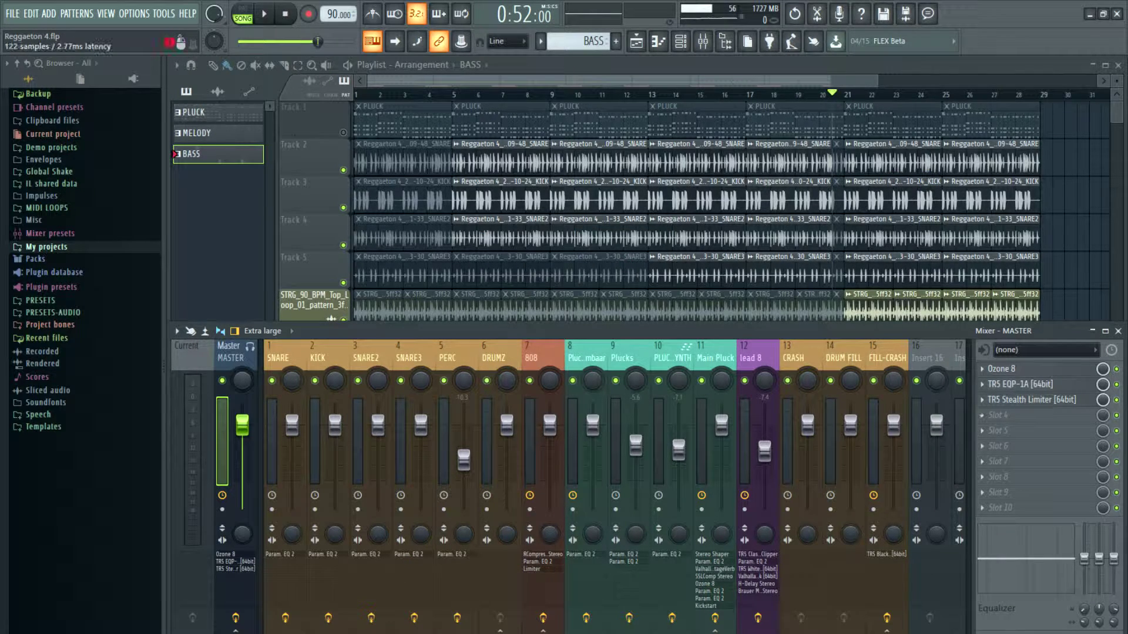
View the master track's TR5 EQP-1A and TR5 Stealth Limiter settings, then close both plugins and the mixer.
click(1032, 384)
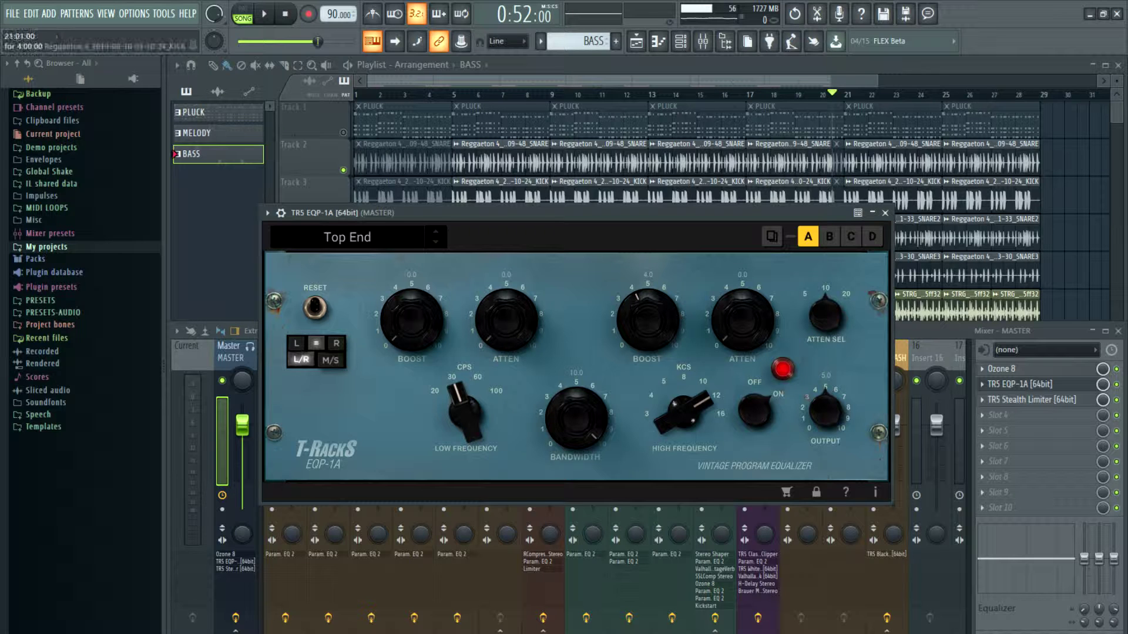
click(885, 212)
click(1032, 400)
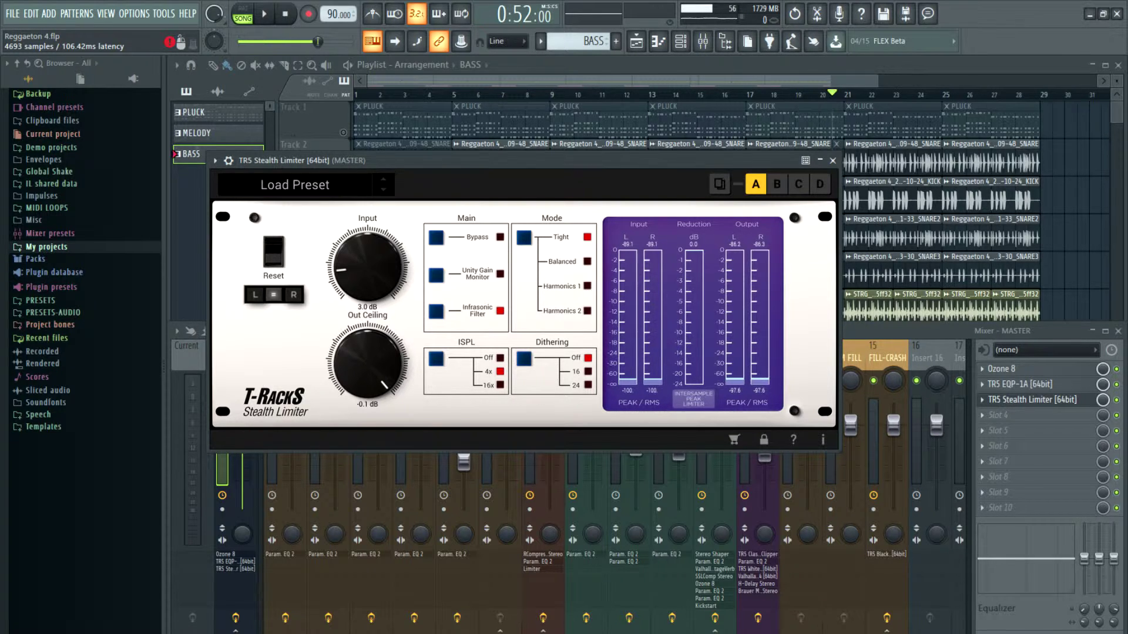
key(Escape)
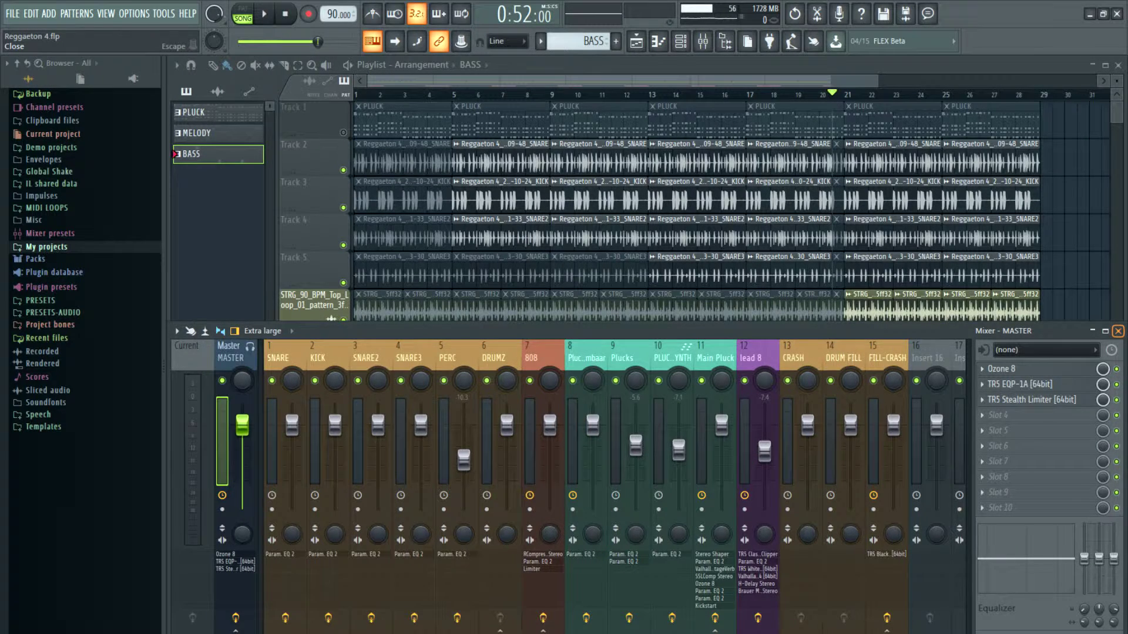
click(1118, 331)
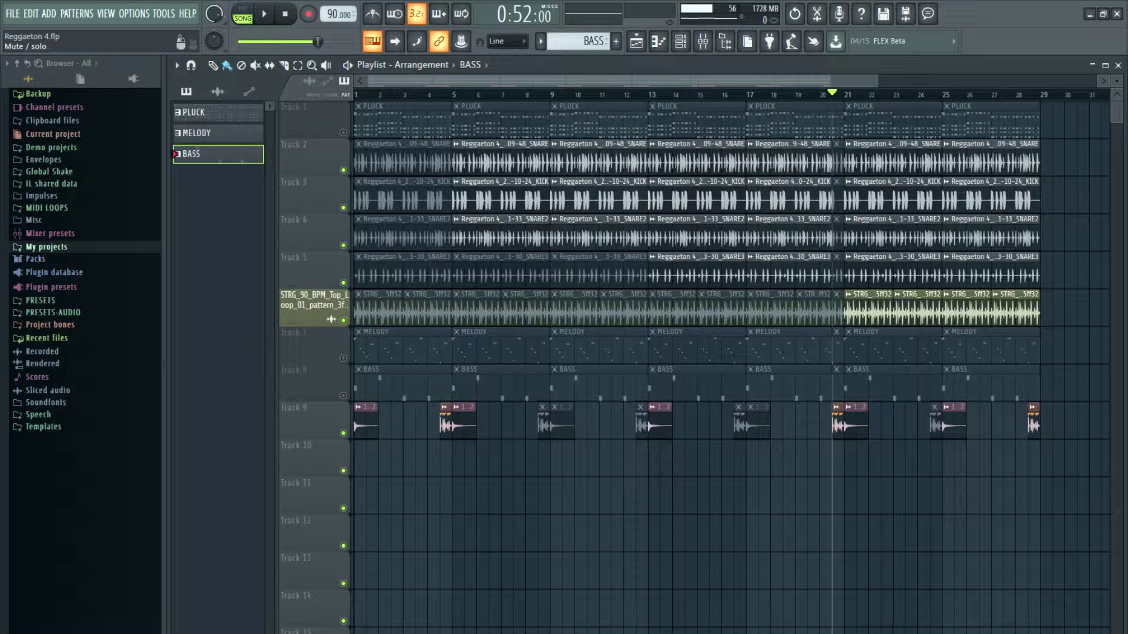
Unmute the PLUCK, MELODY and BASS tracks (Tracks 1, 7 and 8) in the playlist.
click(344, 132)
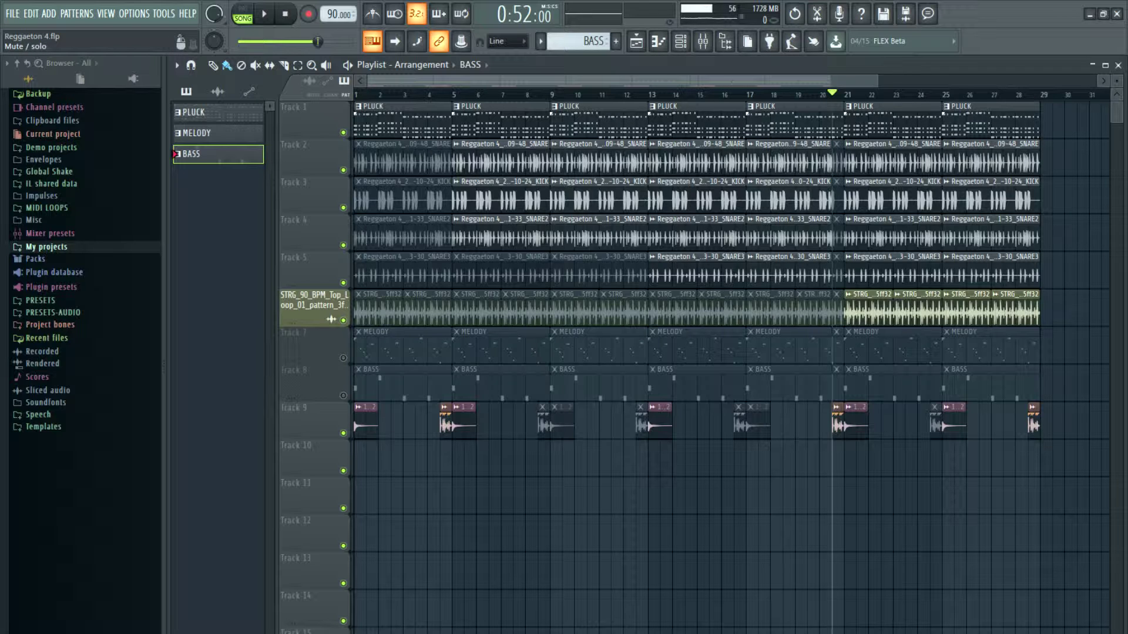
click(343, 358)
click(343, 395)
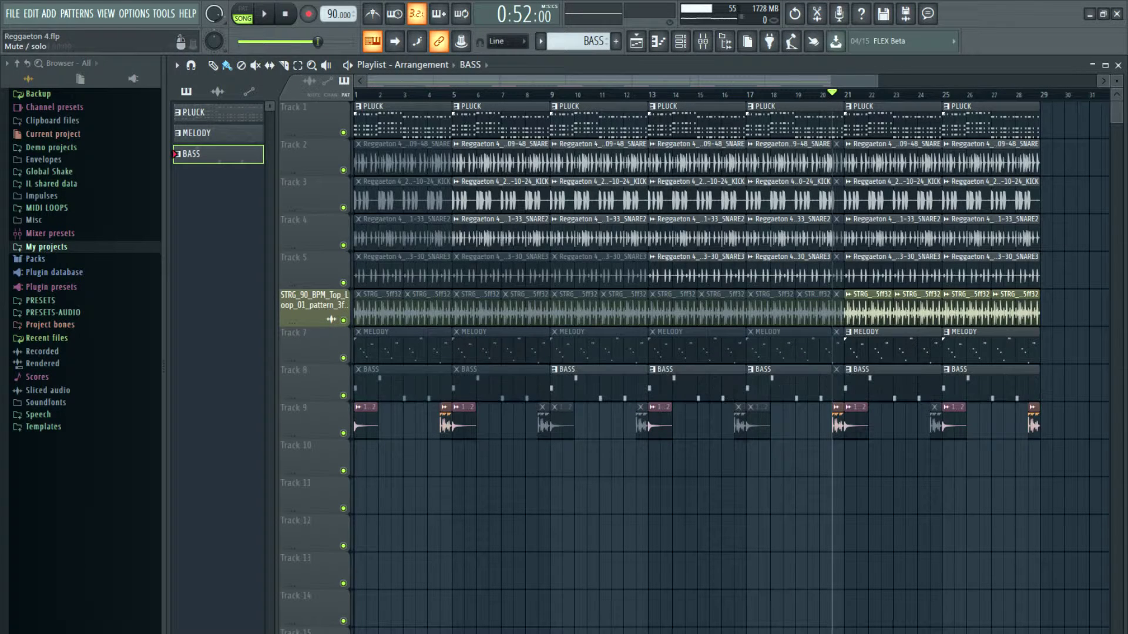
Play the full song from bar 1 and briefly check the master track's TR5 Stealth Limiter in the mixer during playback.
click(357, 94)
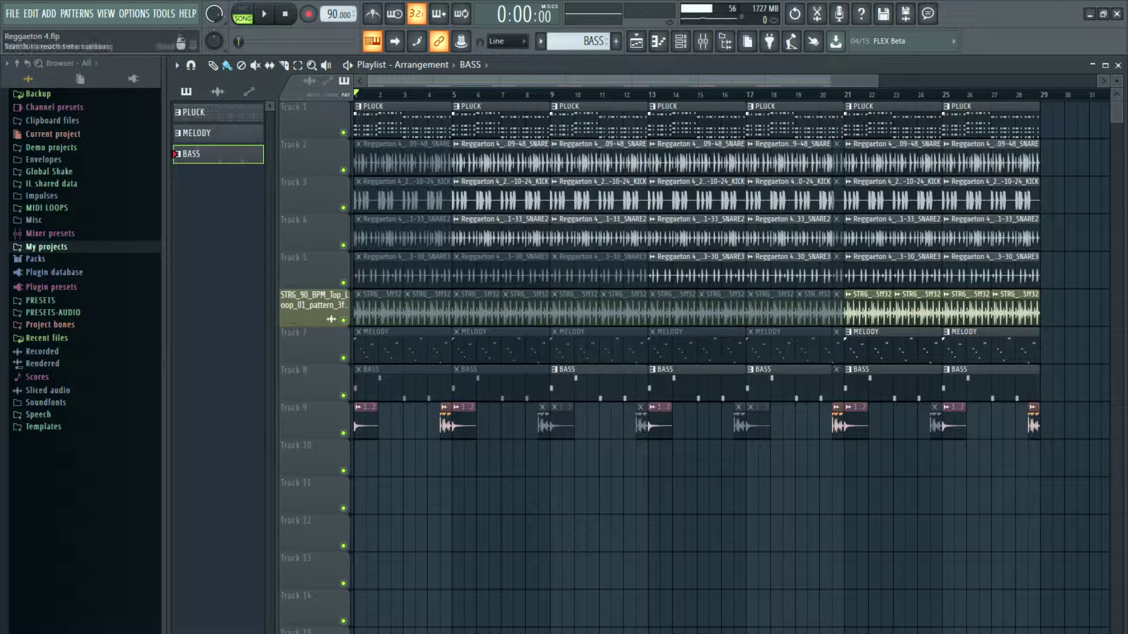
key(space)
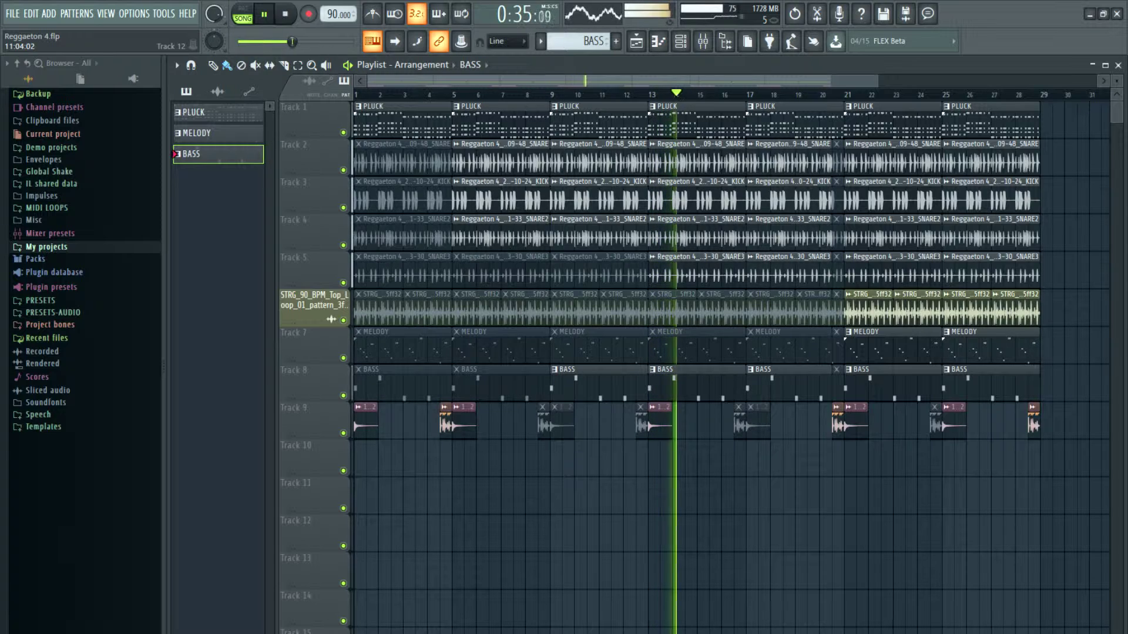
click(702, 41)
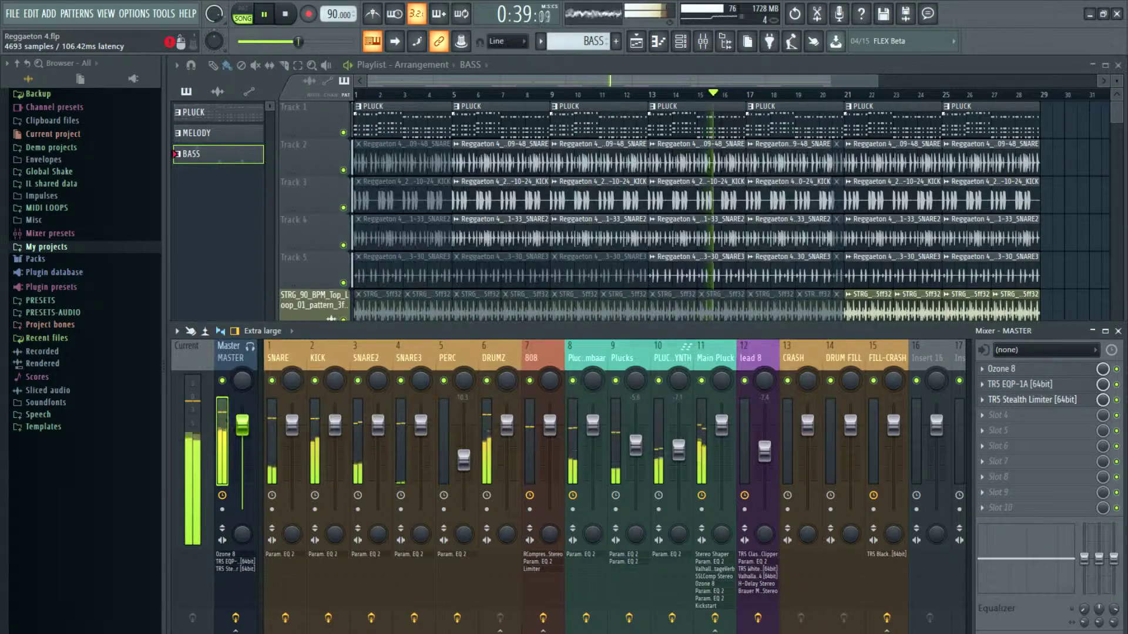
click(1032, 400)
click(1033, 400)
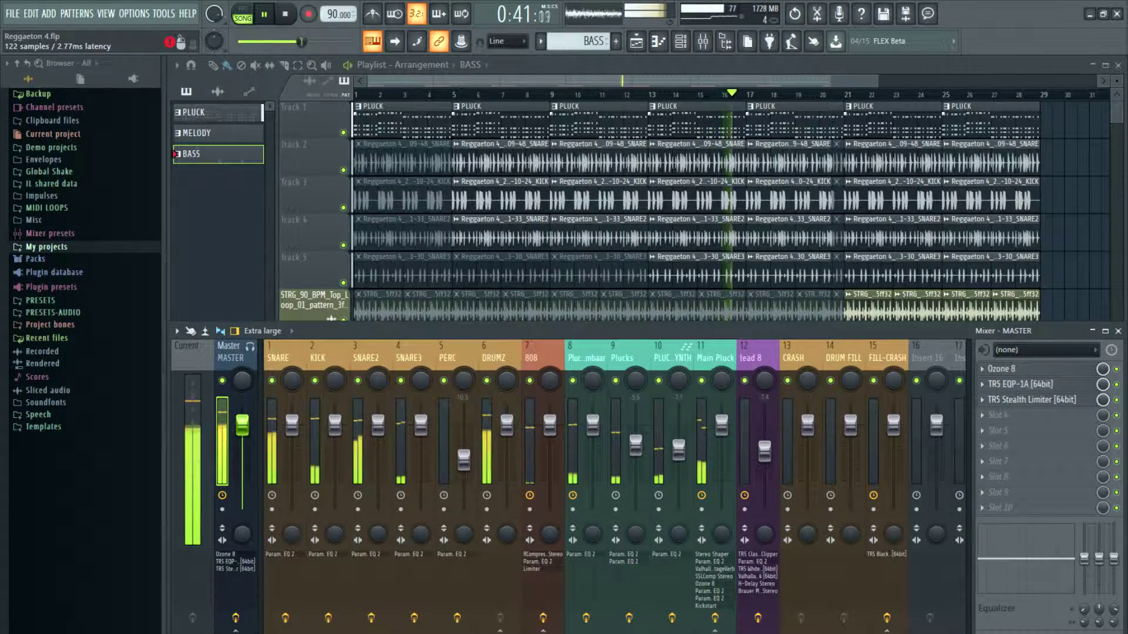
Check the master track's TR5 EQP-1A and Ozone 8 while the song plays, close them, and stop playback at the end.
click(1033, 384)
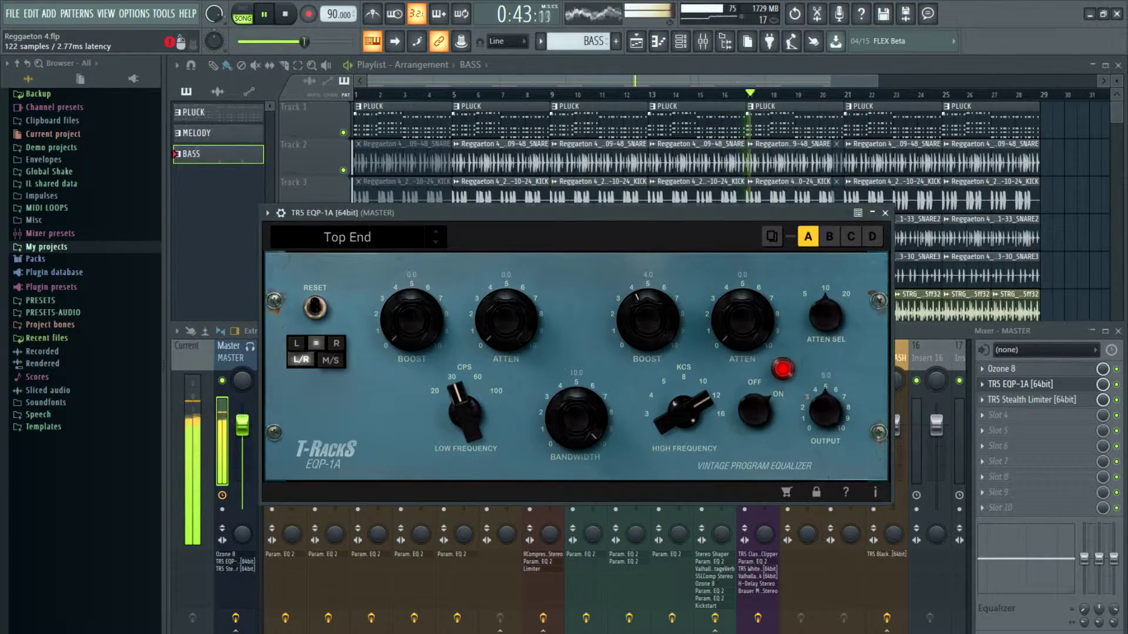
click(1032, 384)
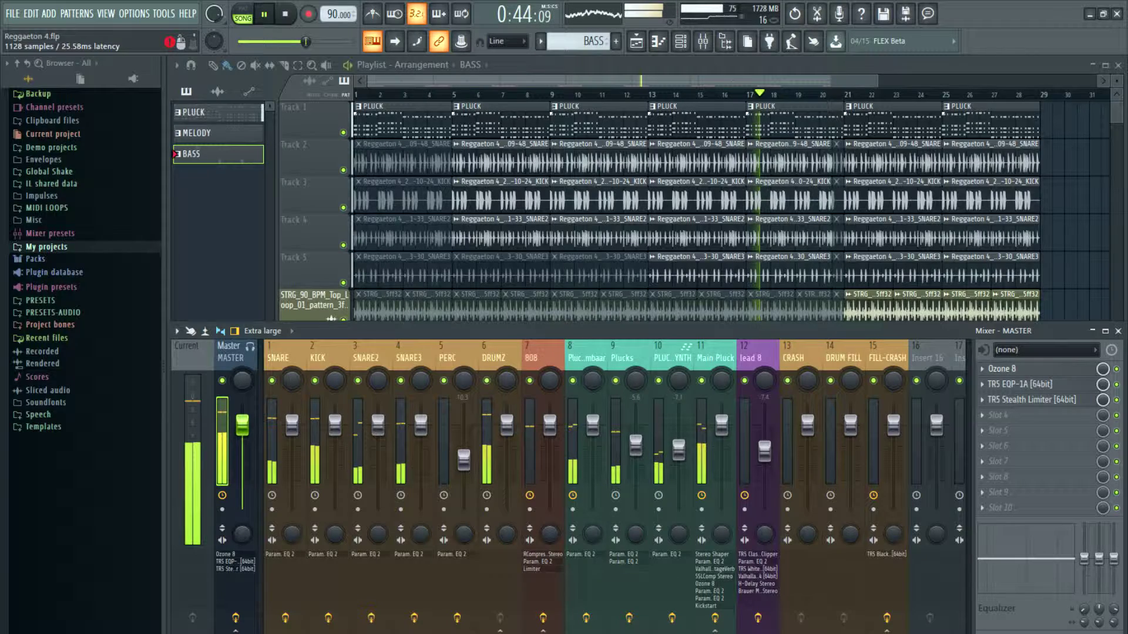
click(1032, 368)
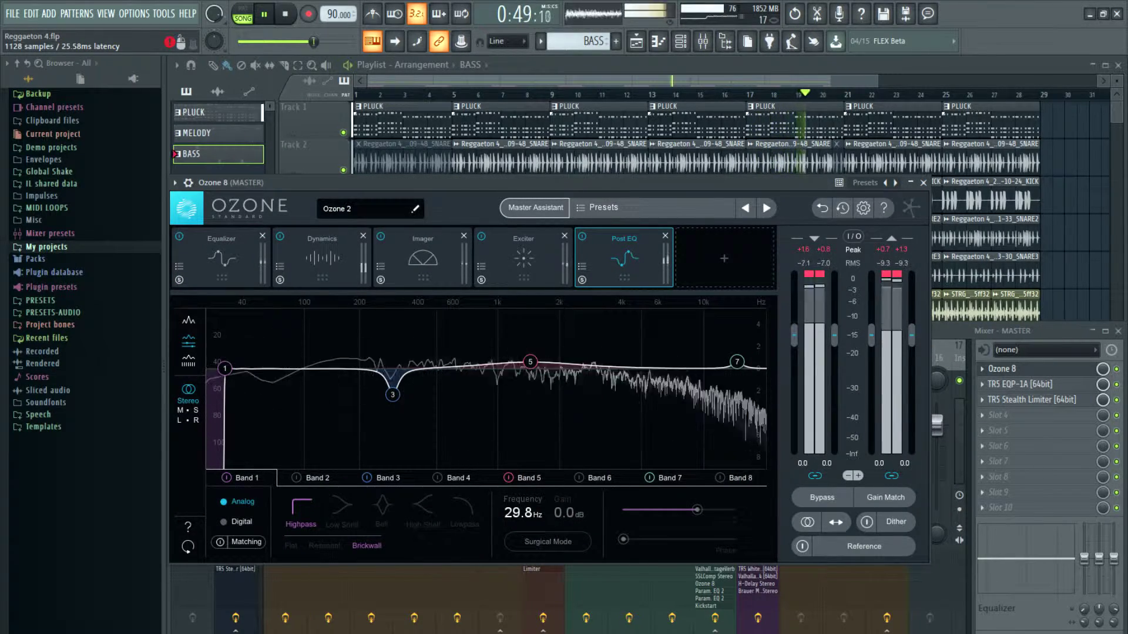
click(1032, 369)
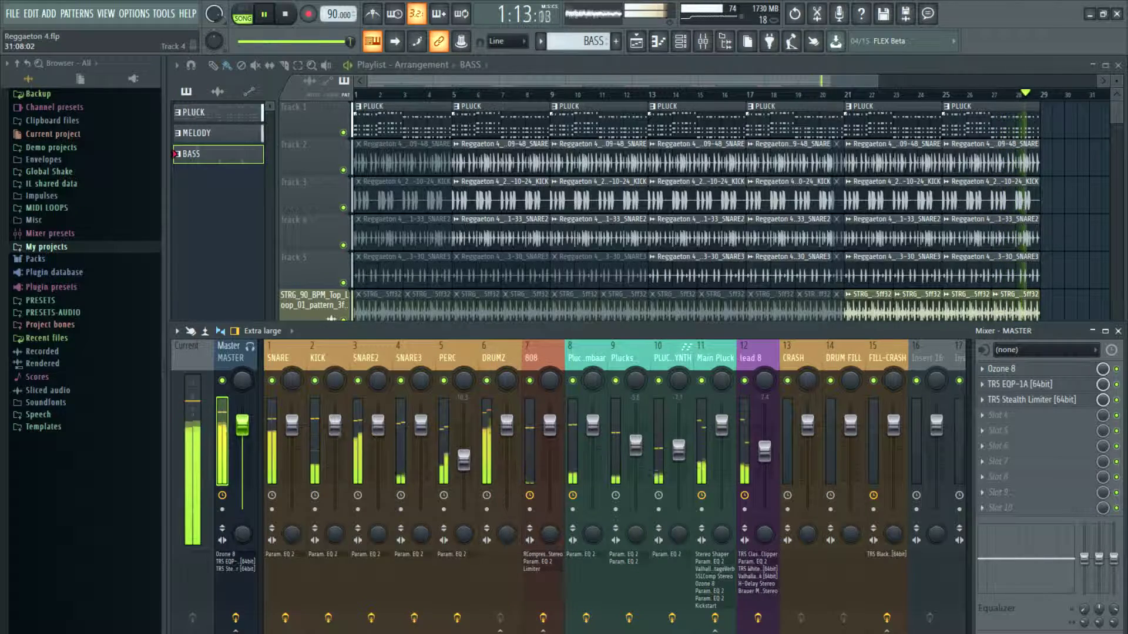
key(space)
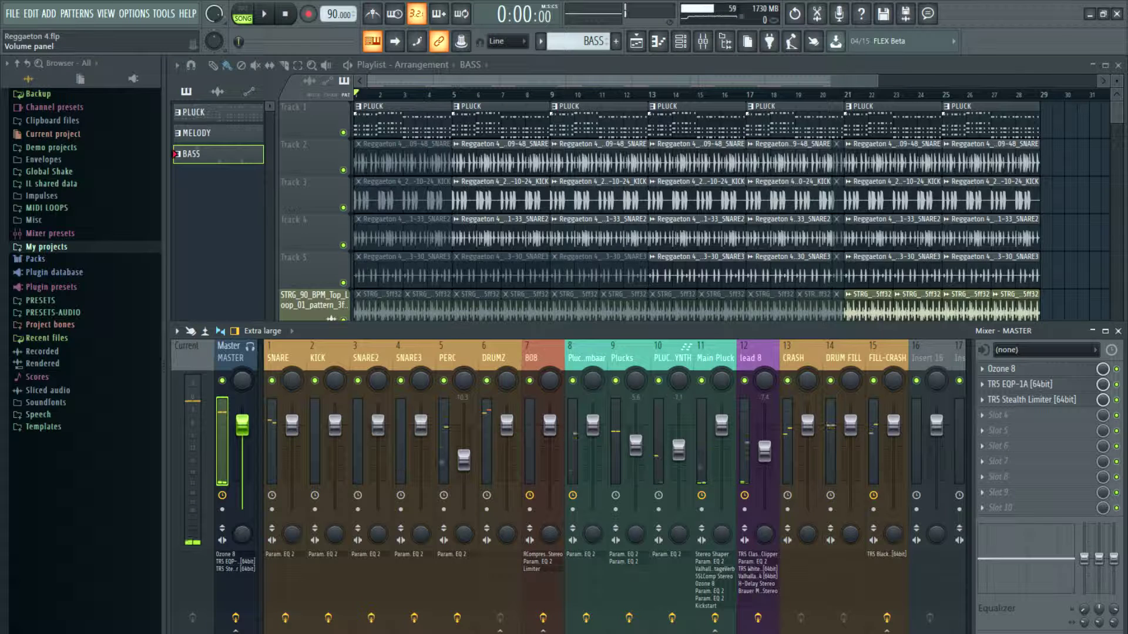